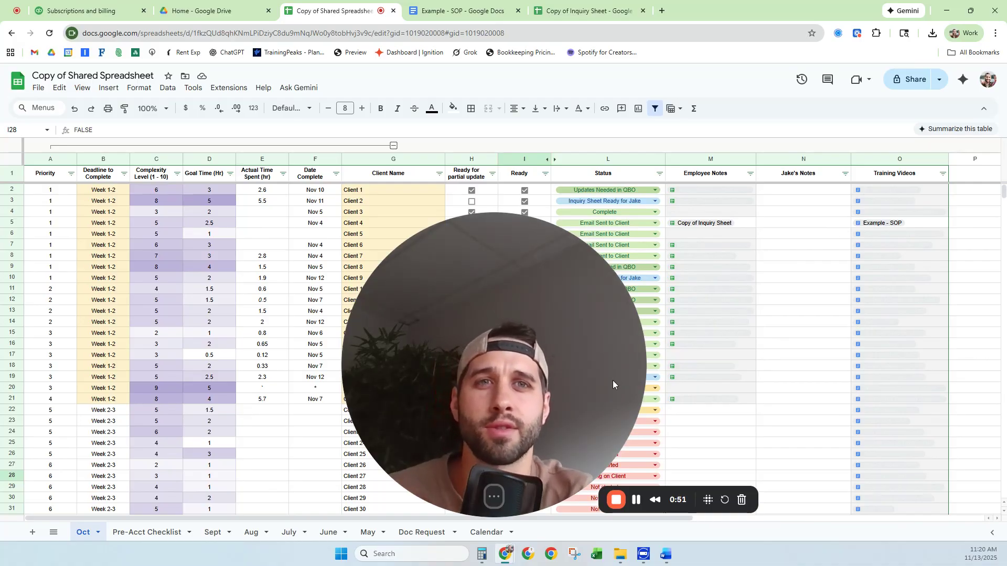
pyautogui.moveTo(560, 387); pyautogui.dragTo(436, 395)
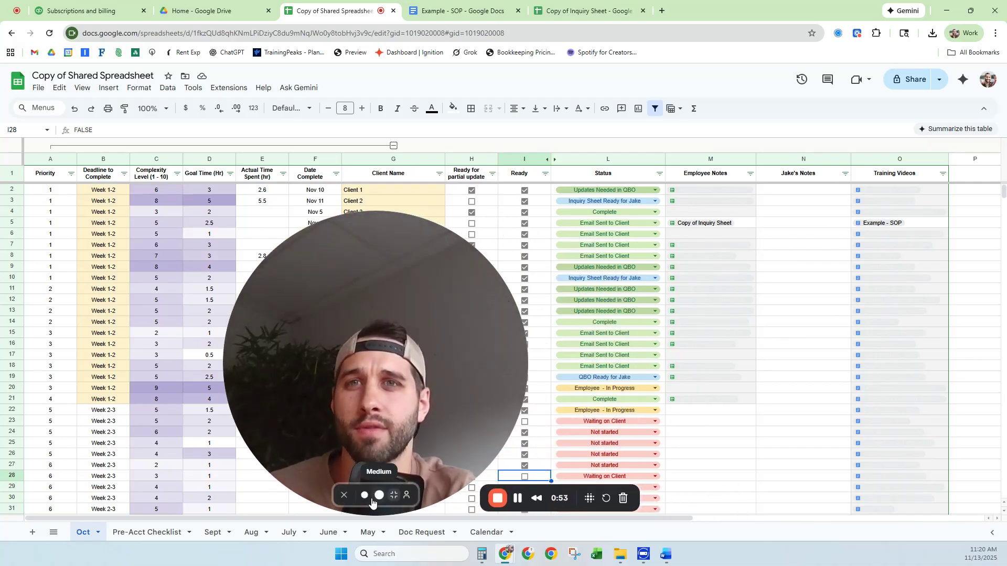
pyautogui.click(365, 494)
pyautogui.moveTo(287, 445); pyautogui.dragTo(84, 473)
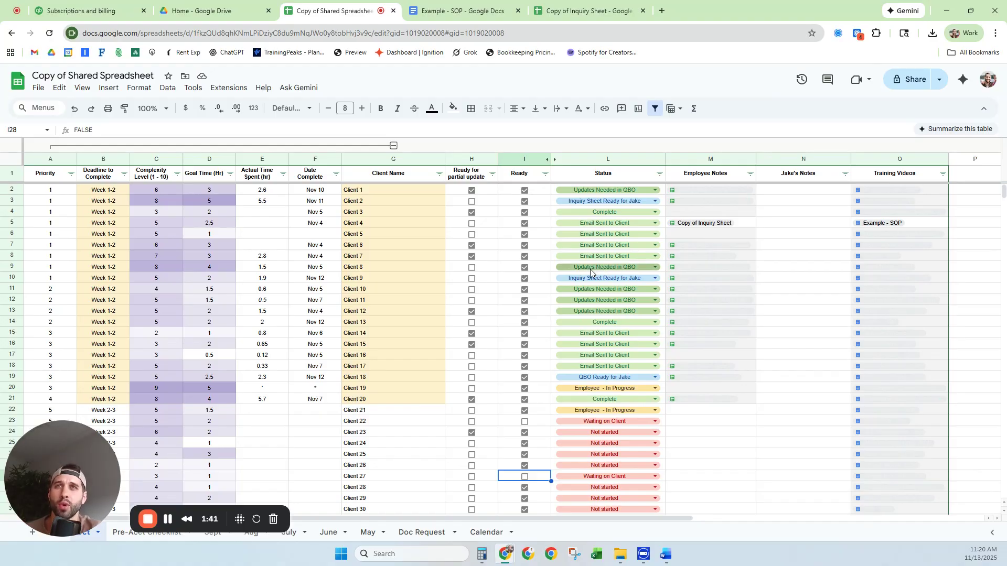
# Collapse and re-expand the column group before Client Name, and view the available status options for Client 3
pyautogui.click(393, 145)
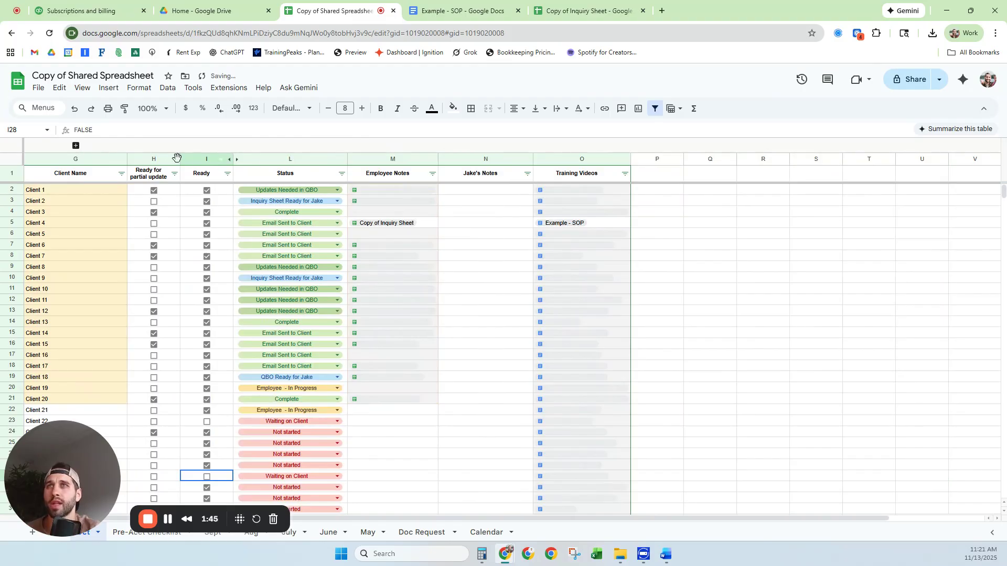
pyautogui.click(76, 146)
pyautogui.doubleClick(611, 212)
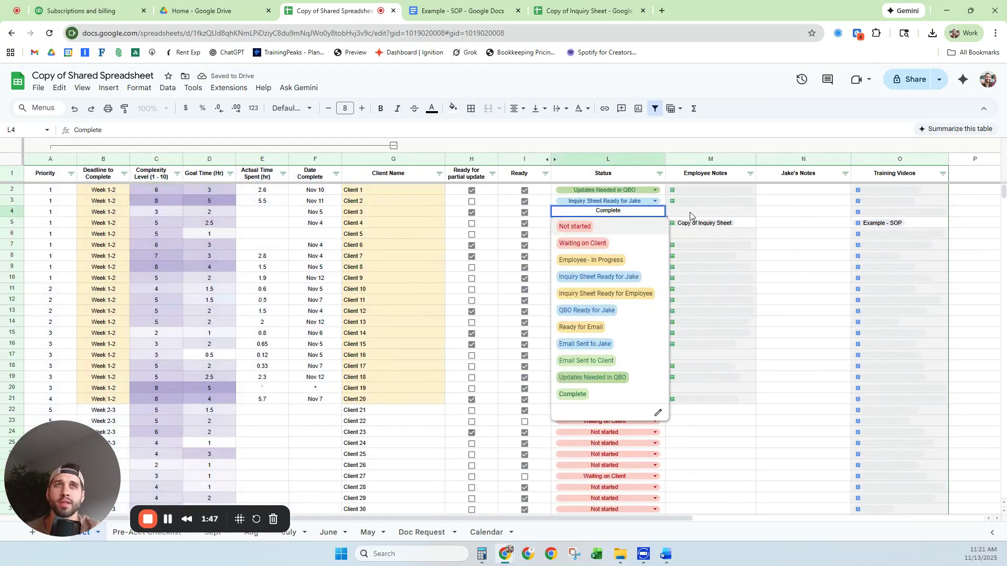
pyautogui.click(796, 230)
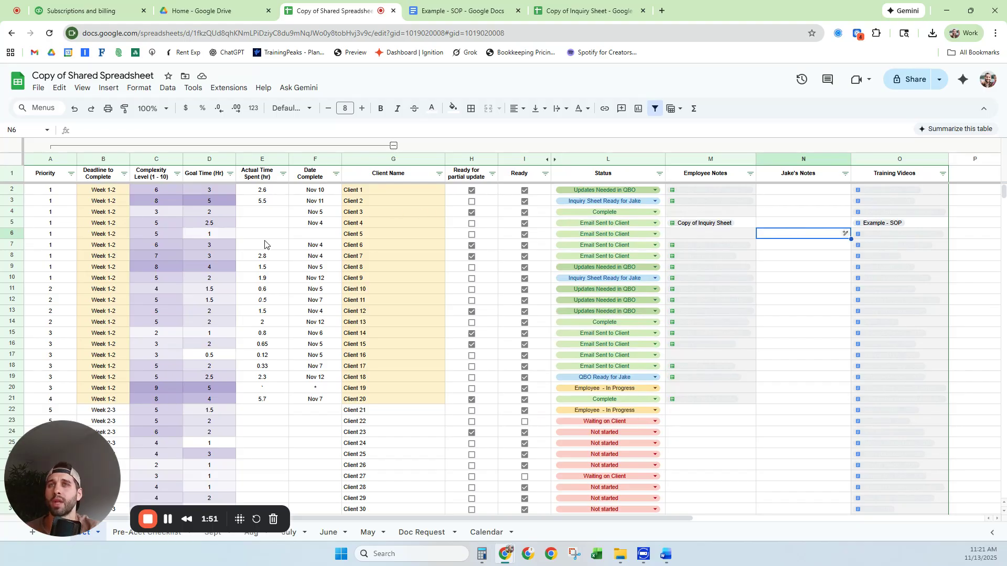
# Look through the full client list and the priority numbers assigned to the first clients
pyautogui.click(381, 191)
pyautogui.moveTo(382, 191); pyautogui.dragTo(379, 417)
pyautogui.click(378, 266)
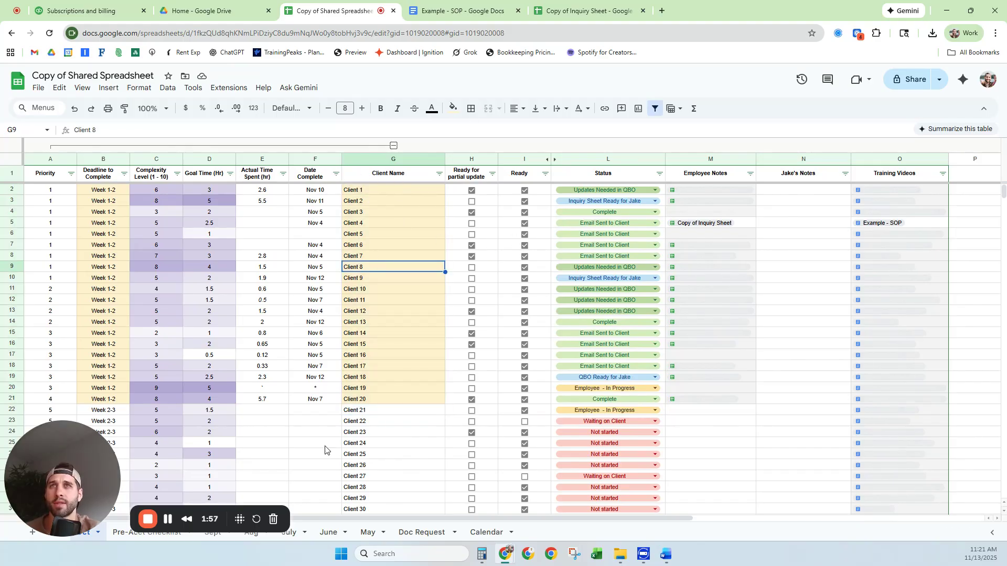
pyautogui.scroll(-5, 297, 337)
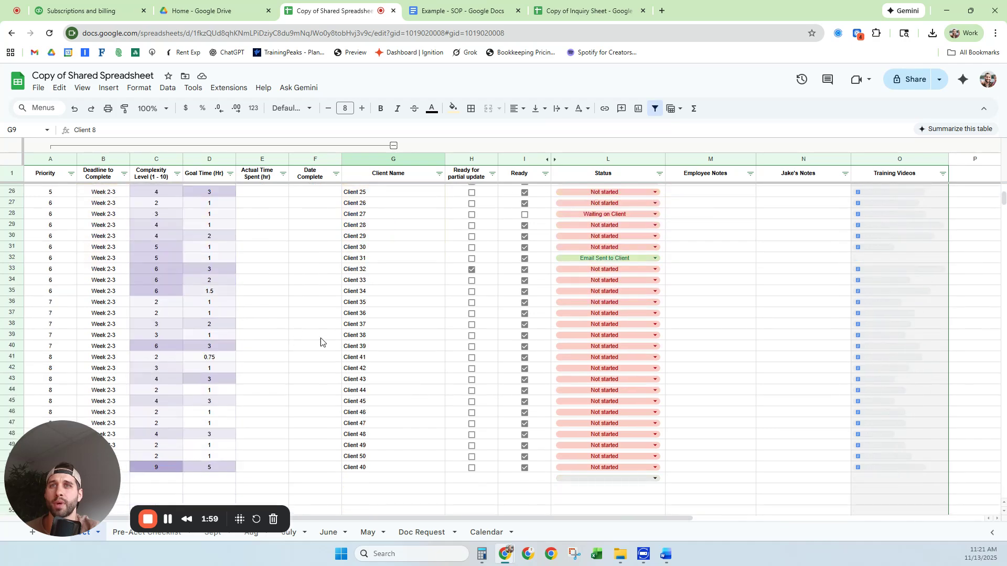
pyautogui.scroll(5, 440, 351)
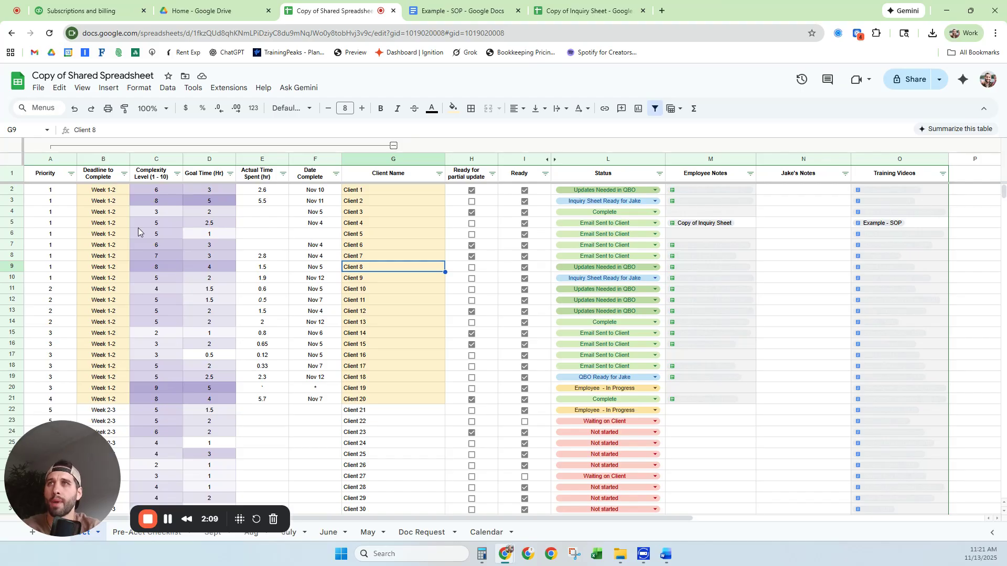
pyautogui.moveTo(59, 212); pyautogui.dragTo(58, 256)
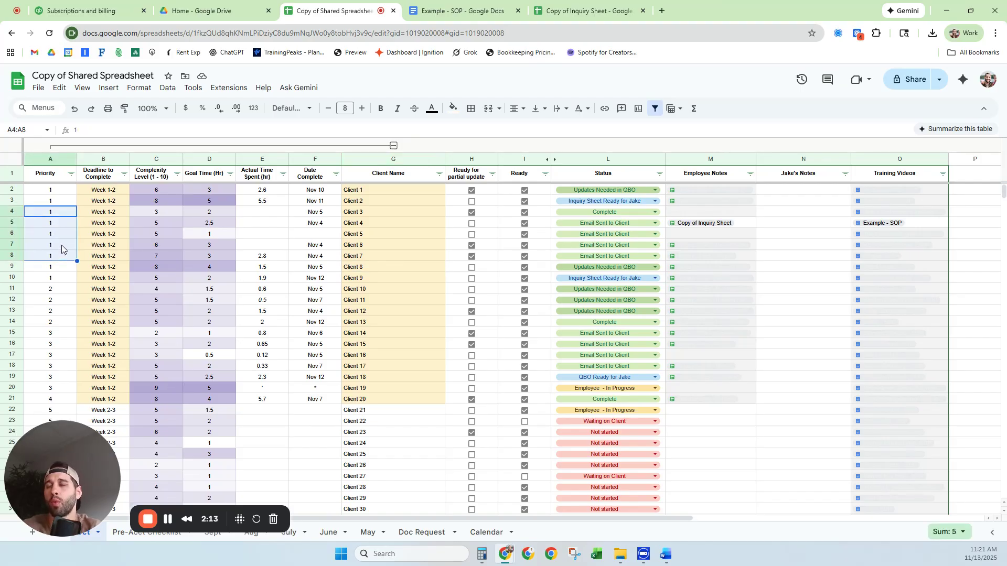
# Set the priority of Client 26 to 0.5
pyautogui.scroll(-3, 83, 335)
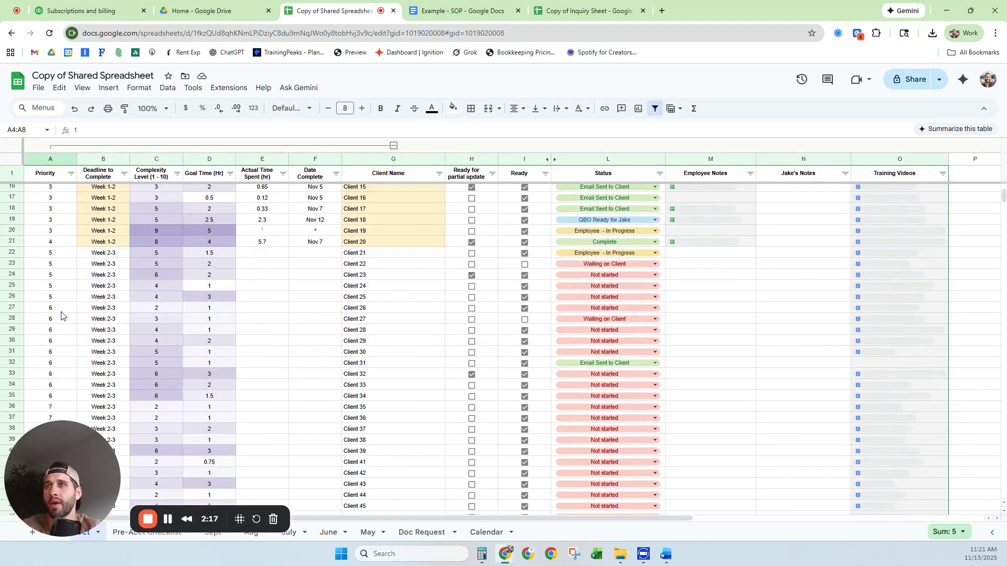
pyautogui.click(68, 311)
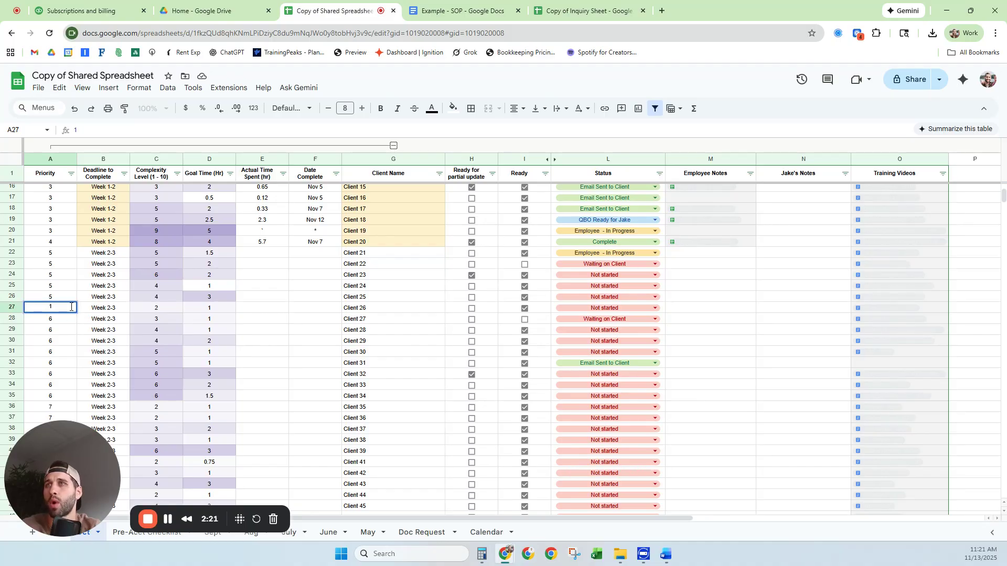
pyautogui.press('BackSpace')
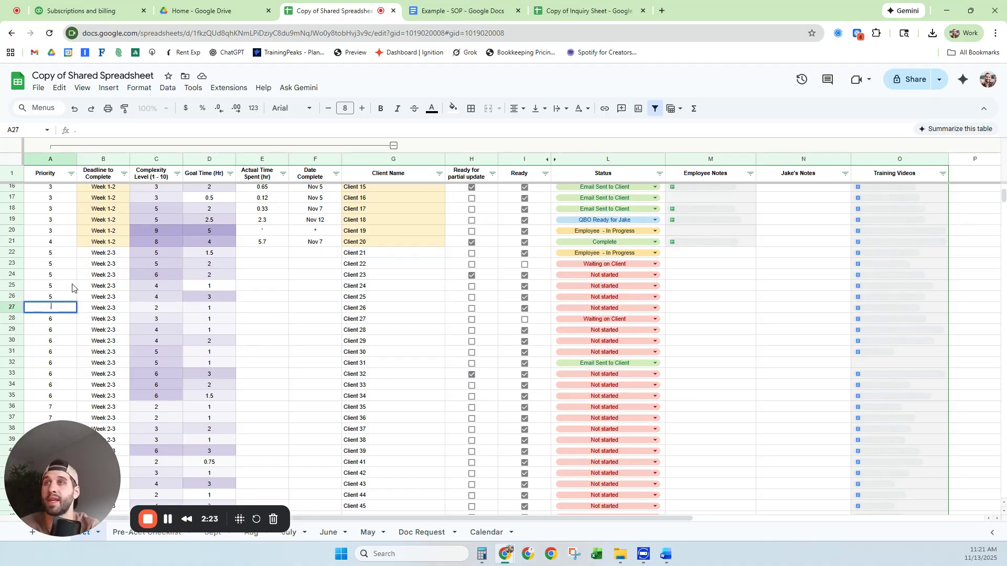
pyautogui.write('0.5')
pyautogui.press('Return')
# Sort the client table by Priority in ascending order
pyautogui.click(73, 181)
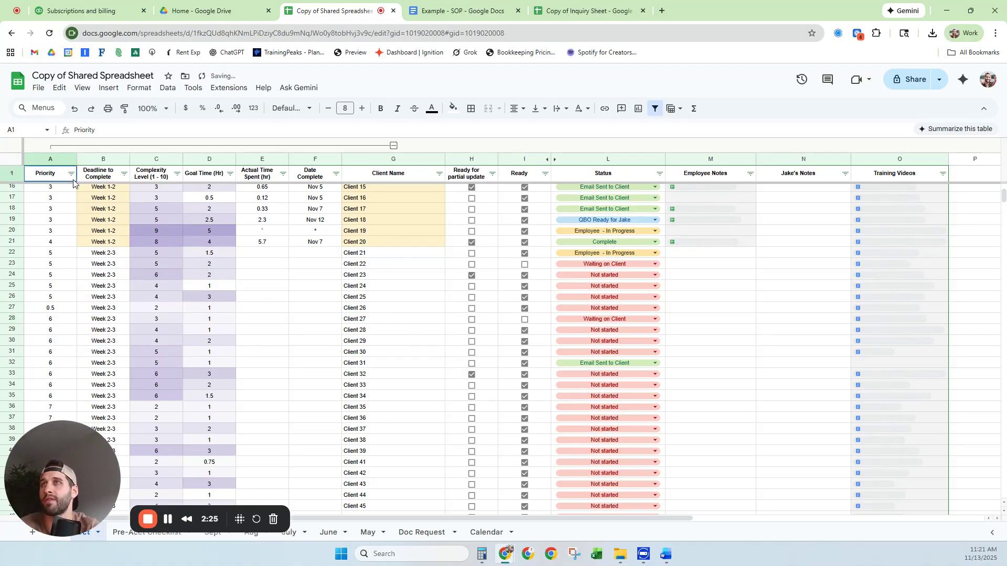
pyautogui.click(71, 175)
pyautogui.click(102, 191)
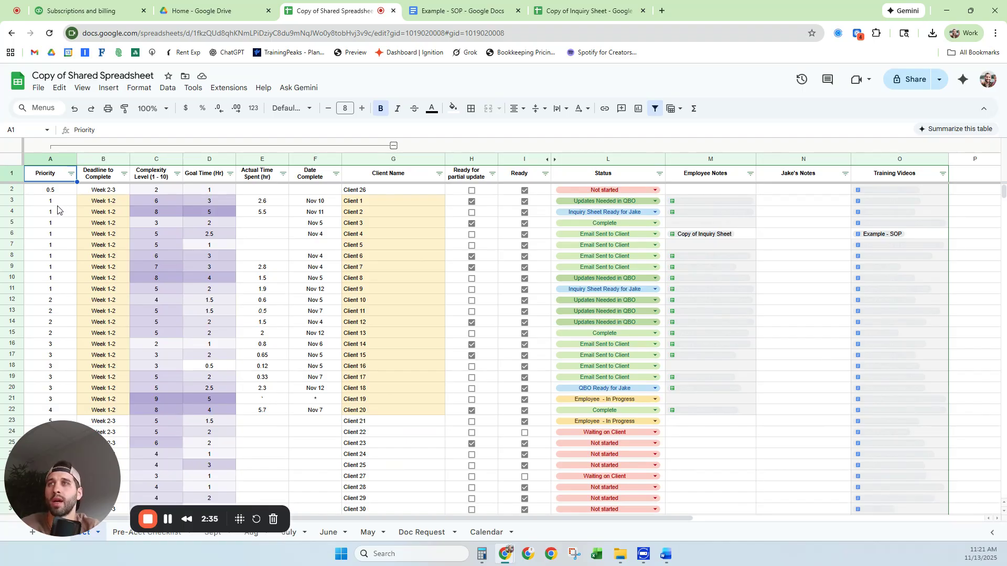
# Undo the last sort by Priority
pyautogui.click(57, 192)
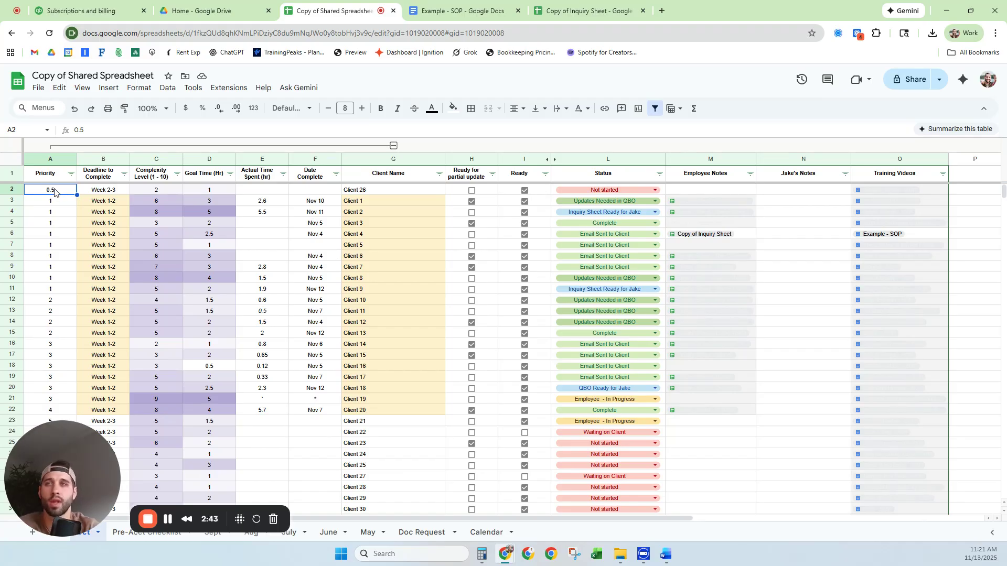
pyautogui.hotkey('ctrl', 'z')
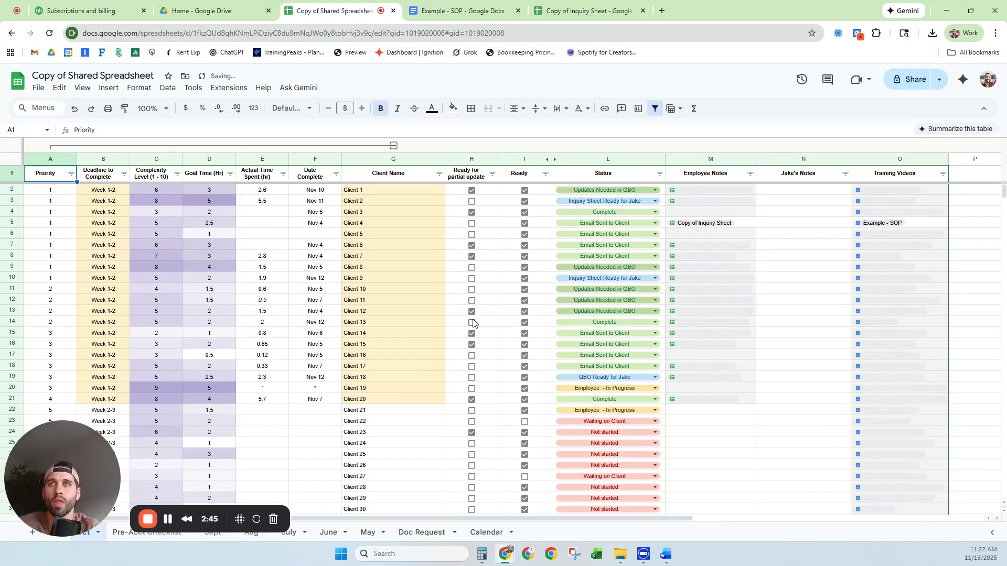
# Examine the Week 1-2 deadlines and the complexity levels throughout the client list
pyautogui.moveTo(110, 191); pyautogui.dragTo(111, 400)
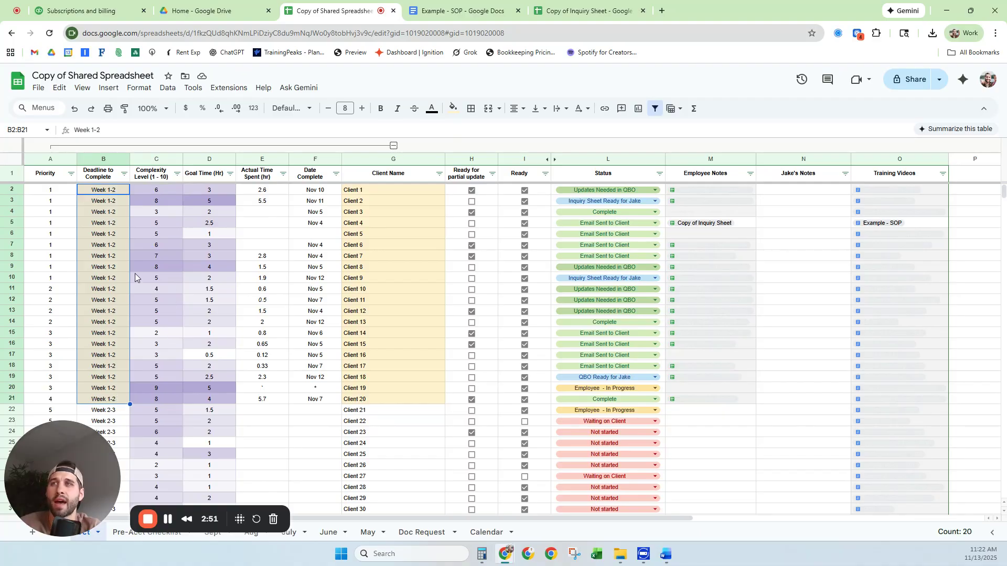
pyautogui.click(116, 191)
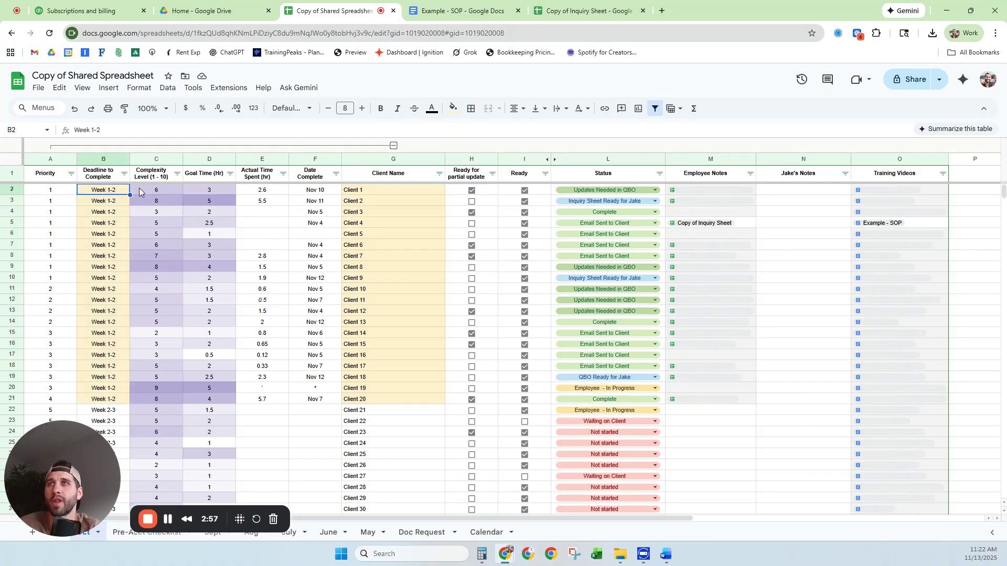
pyautogui.click(164, 200)
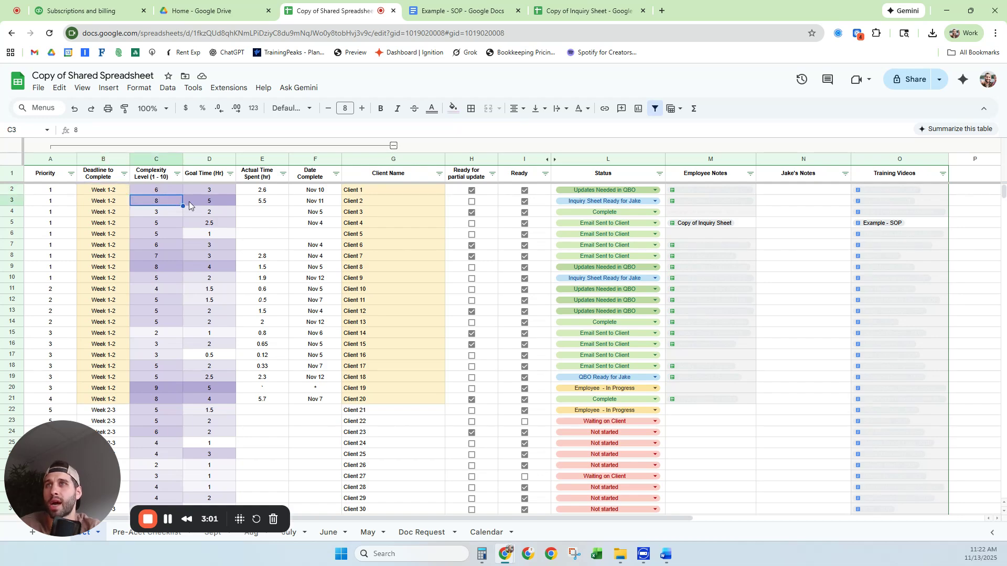
pyautogui.click(153, 390)
pyautogui.scroll(-2, 229, 394)
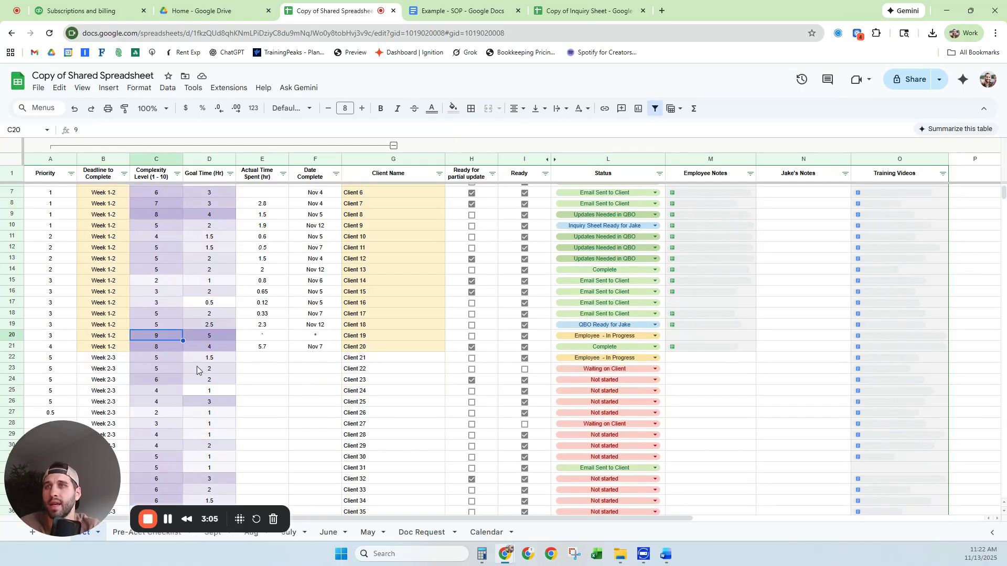
pyautogui.scroll(2, 176, 340)
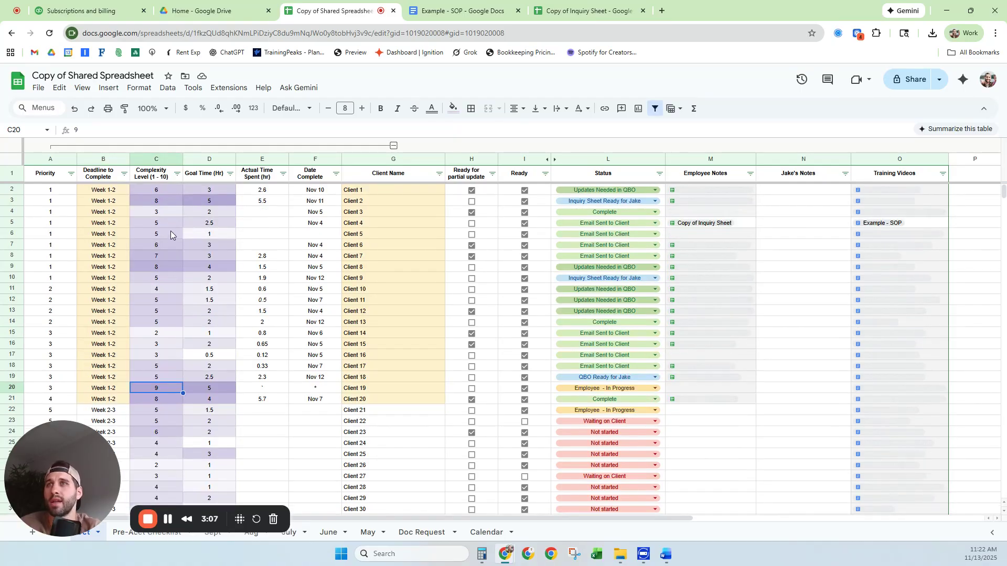
pyautogui.click(164, 334)
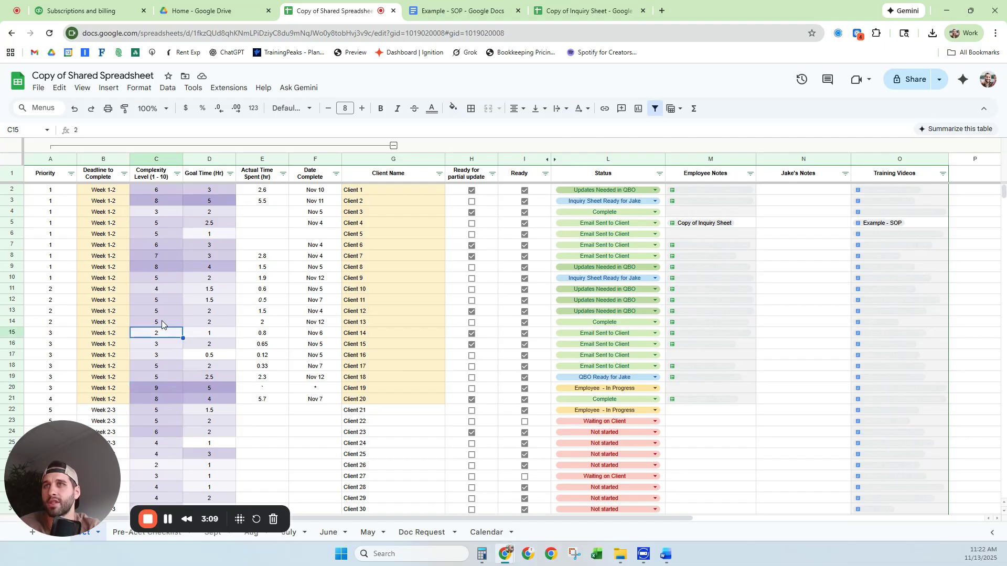
pyautogui.click(162, 215)
pyautogui.scroll(-6, 197, 287)
pyautogui.scroll(-2, 196, 287)
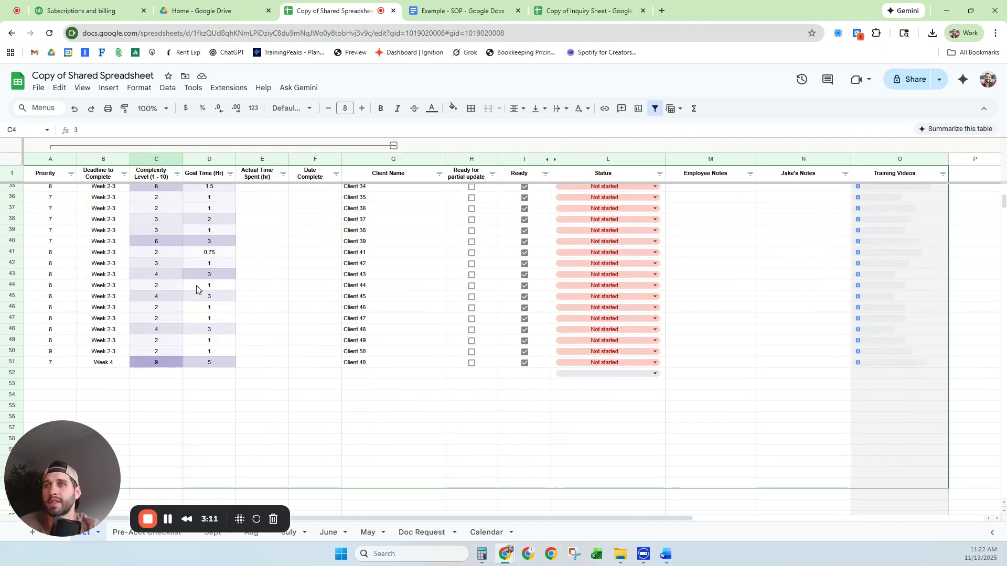
pyautogui.moveTo(173, 302); pyautogui.dragTo(175, 390)
pyautogui.scroll(10, 190, 361)
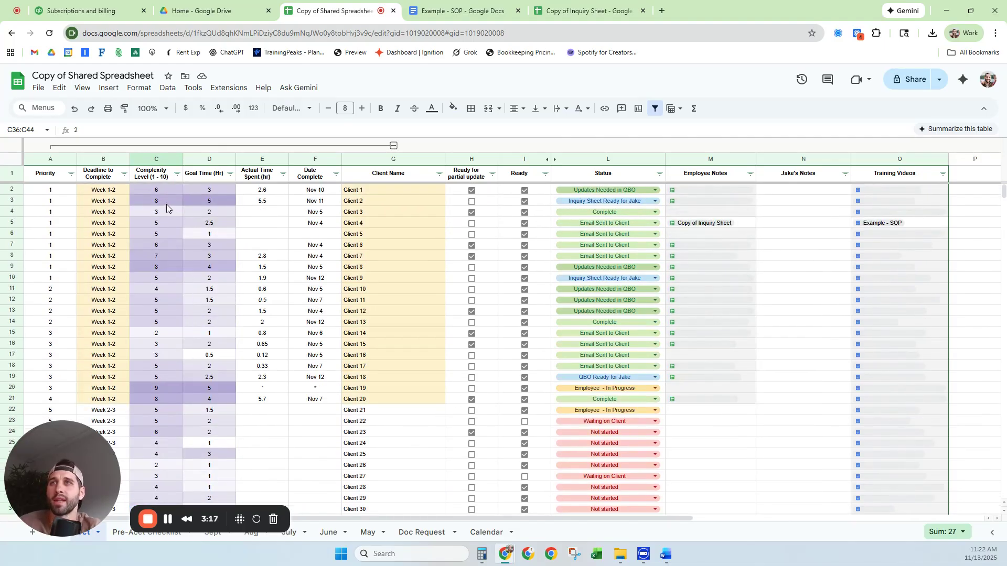
pyautogui.click(158, 178)
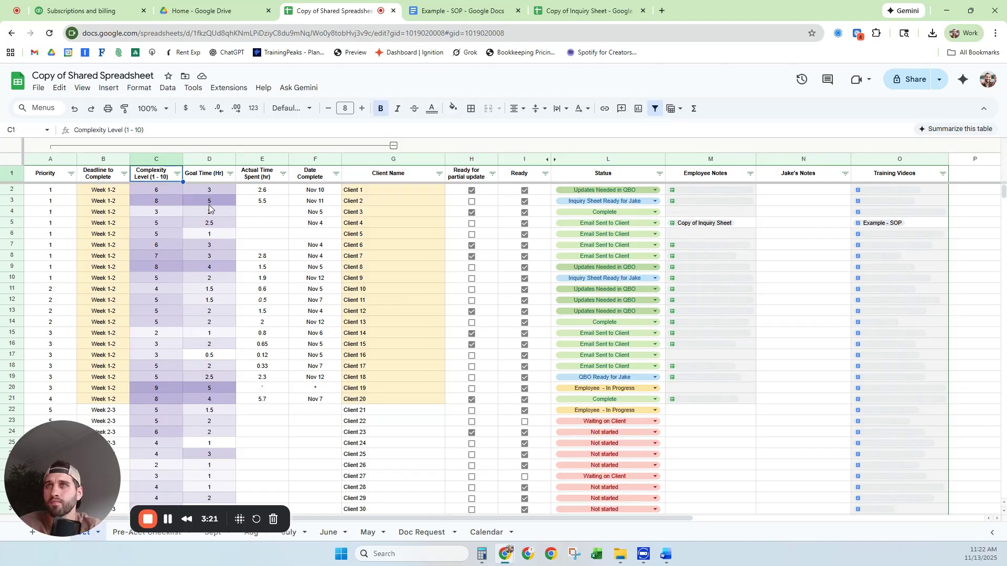
# Examine the goal times of several clients and the actual time spent on Client 1 and Client 2
pyautogui.click(217, 179)
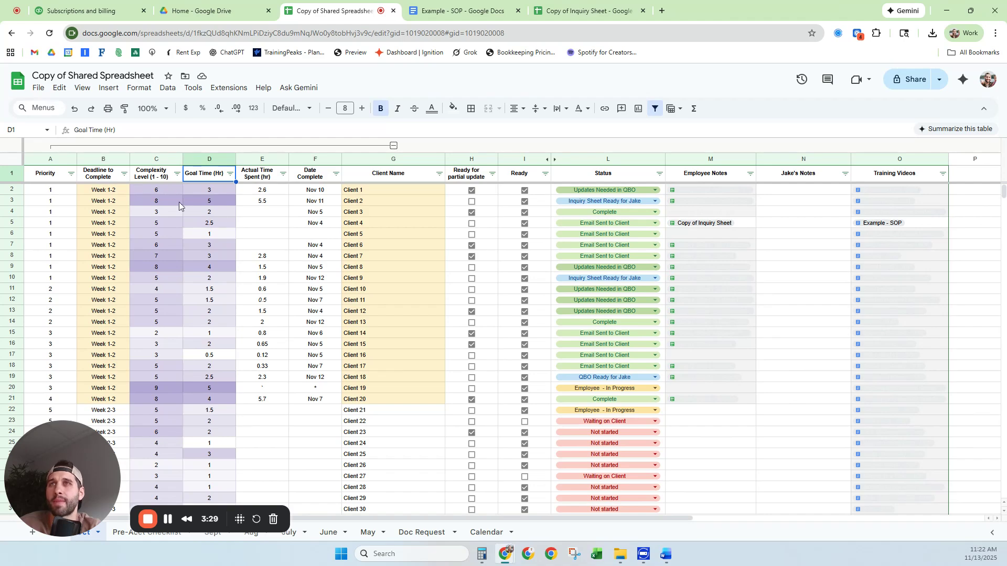
pyautogui.click(218, 212)
pyautogui.click(220, 234)
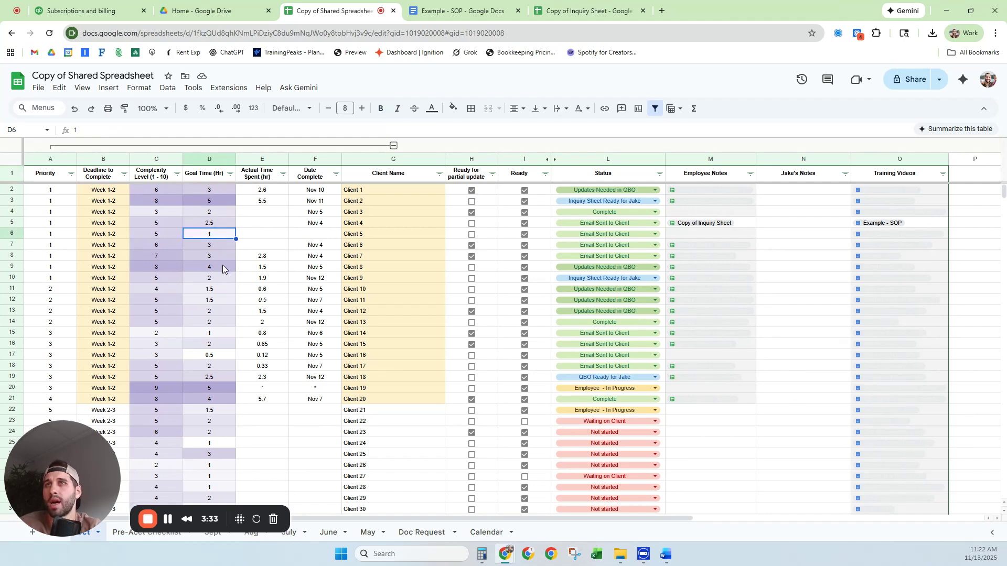
pyautogui.click(218, 203)
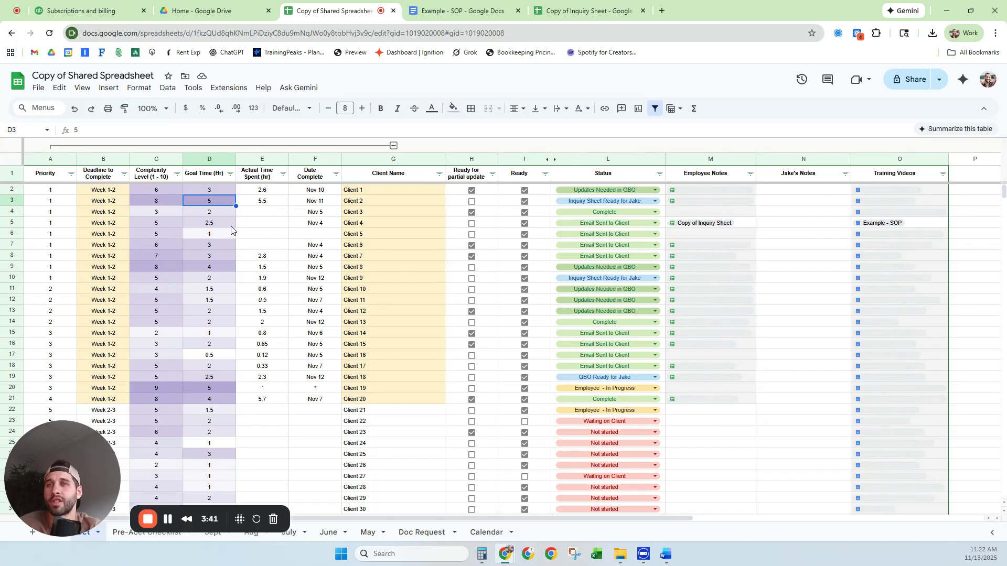
pyautogui.scroll(-1, 230, 230)
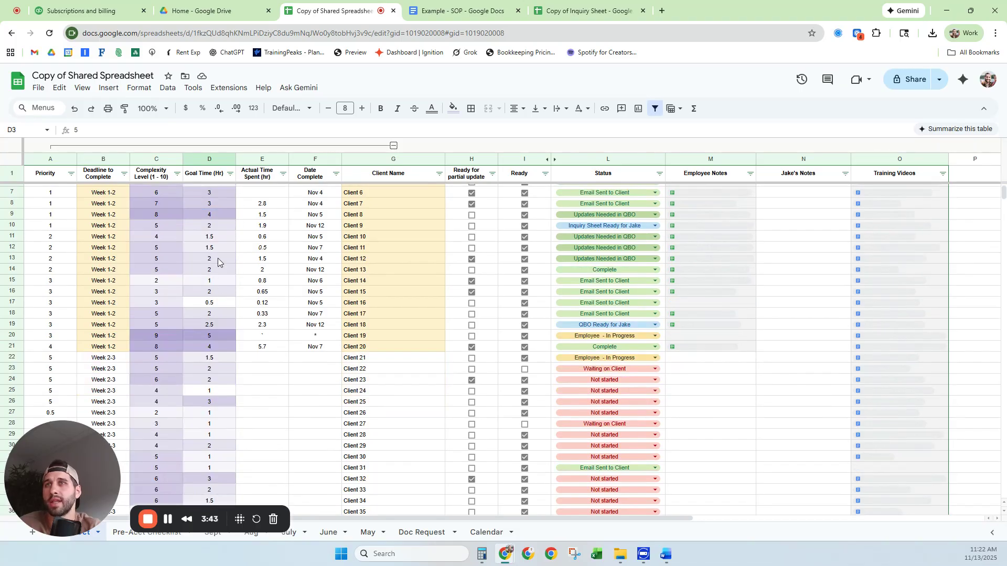
pyautogui.click(214, 291)
pyautogui.press('Down')
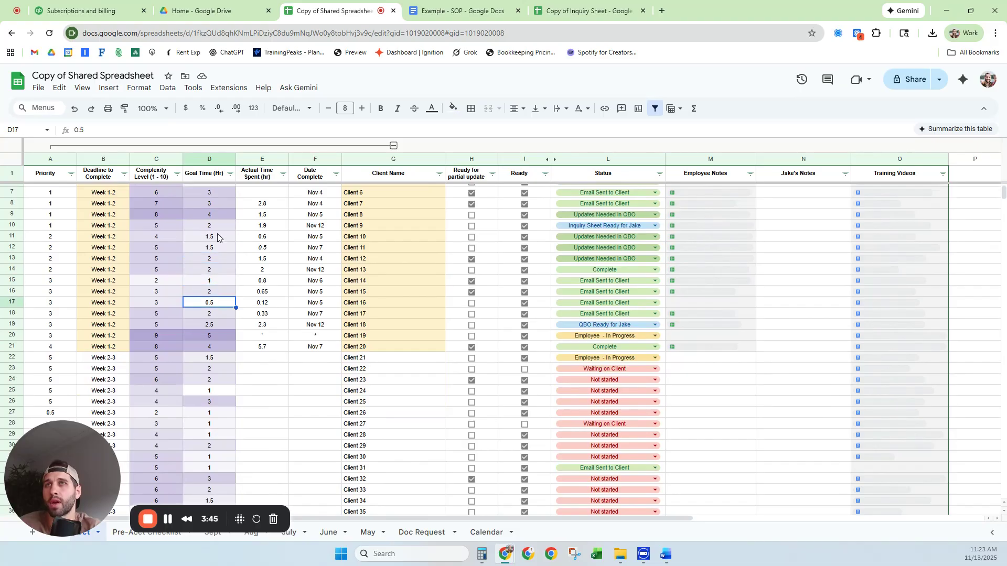
pyautogui.scroll(1, 218, 237)
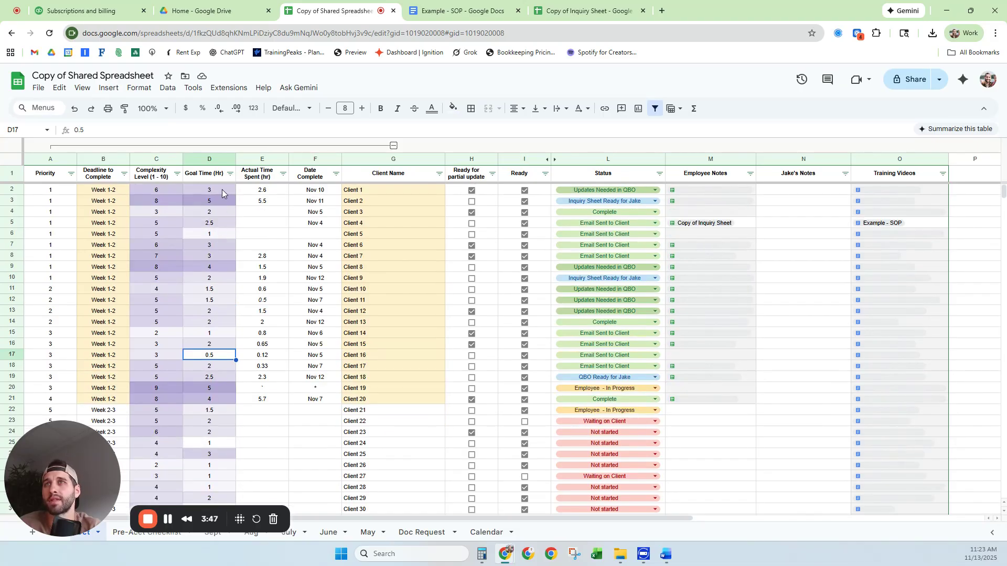
pyautogui.moveTo(222, 190); pyautogui.dragTo(223, 247)
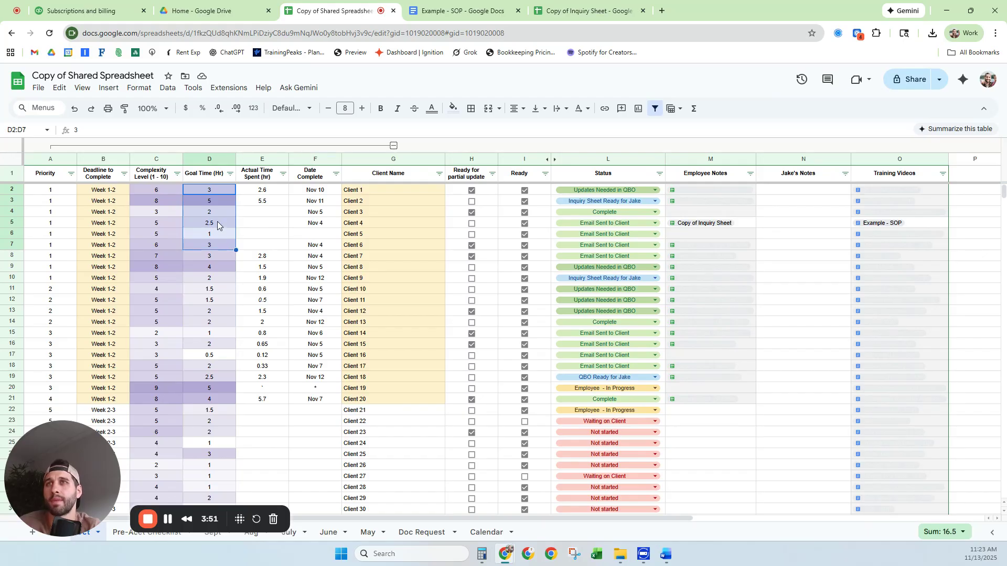
pyautogui.click(271, 195)
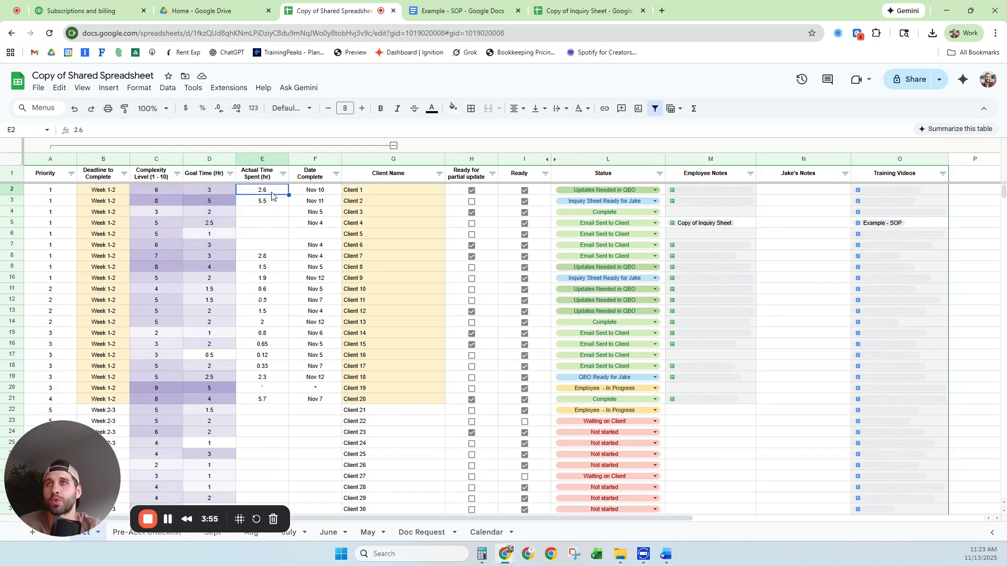
pyautogui.click(277, 205)
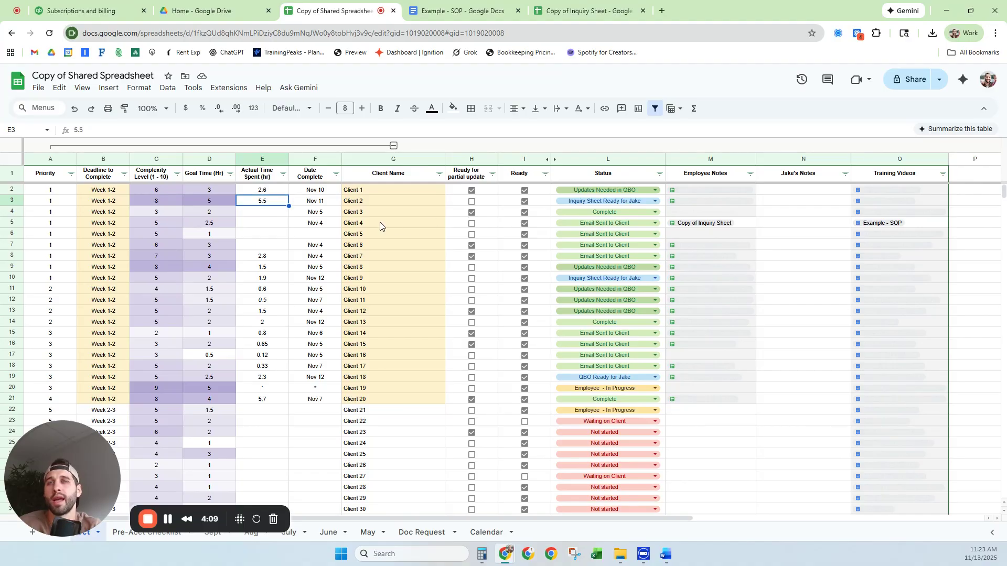
pyautogui.click(267, 194)
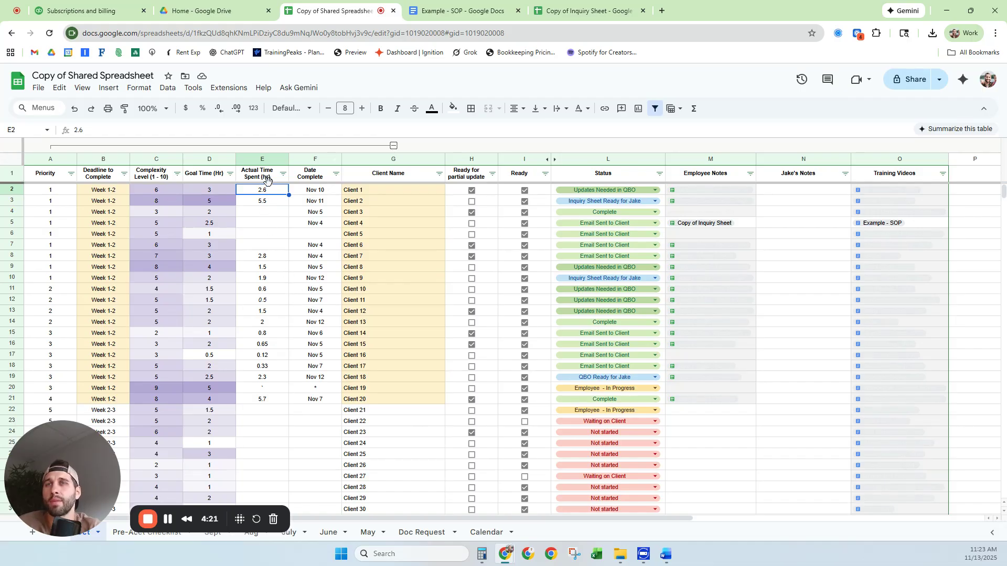
# Examine the actual time spent and completion dates across the client list, comparing Client 8's actual time with its goal time
pyautogui.click(264, 201)
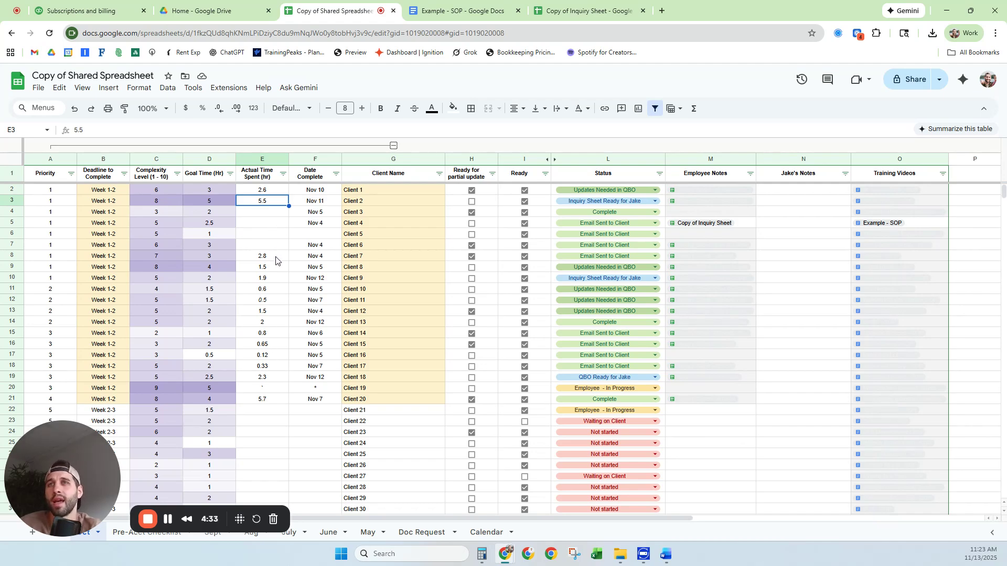
pyautogui.moveTo(275, 259); pyautogui.dragTo(275, 300)
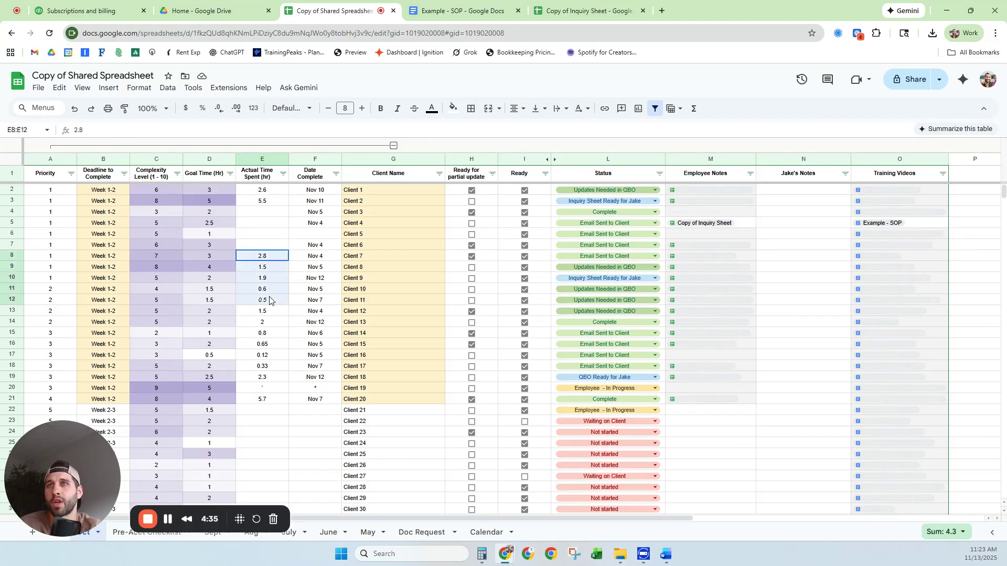
pyautogui.click(273, 269)
pyautogui.keyDown('shift'); pyautogui.click(215, 271); pyautogui.keyUp('shift')
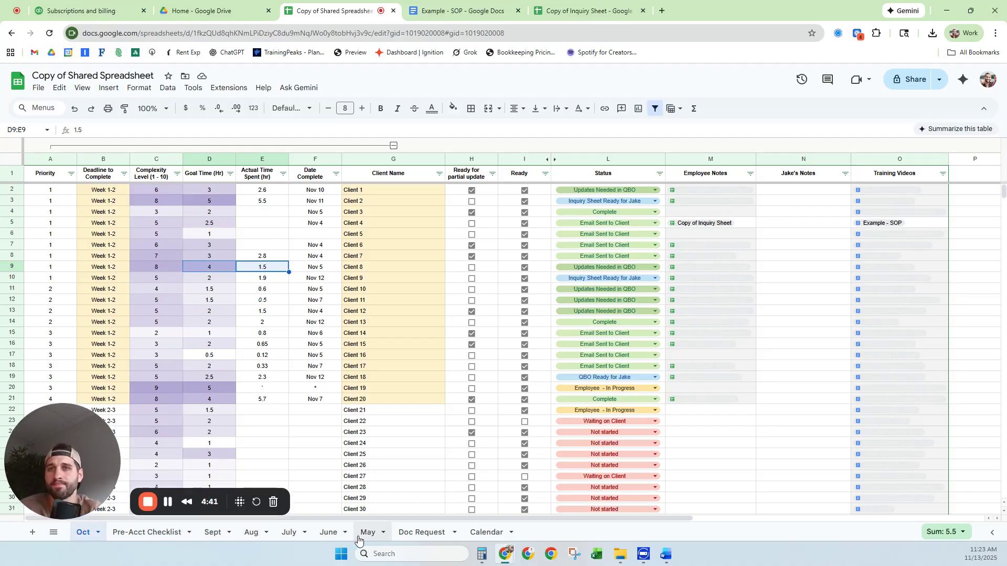
pyautogui.click(273, 287)
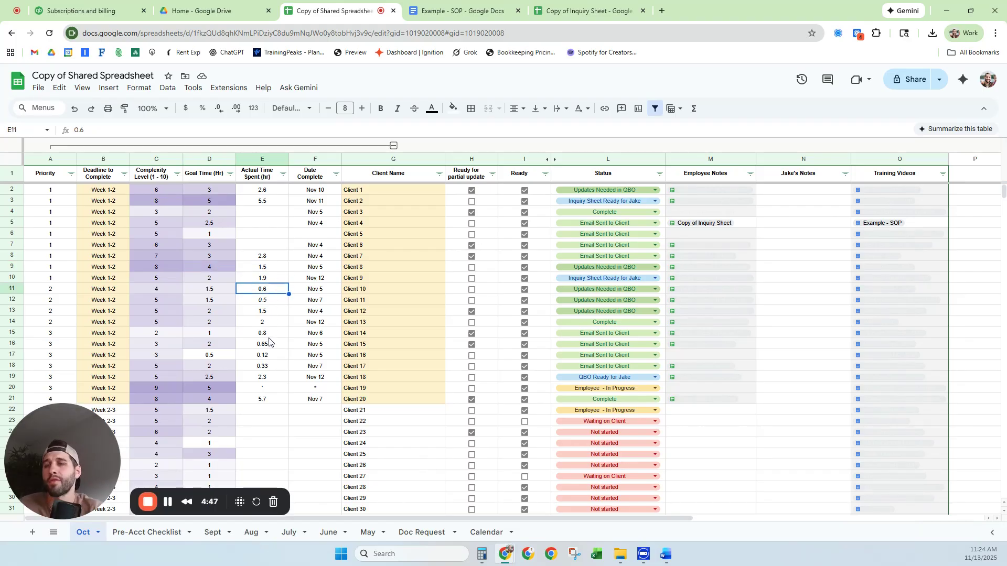
pyautogui.click(272, 400)
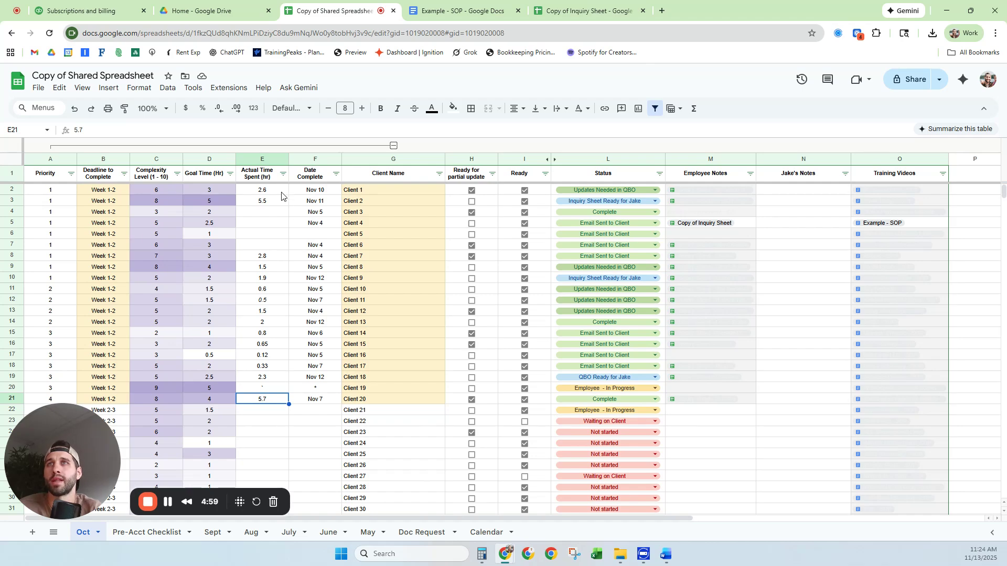
pyautogui.moveTo(282, 194); pyautogui.dragTo(278, 327)
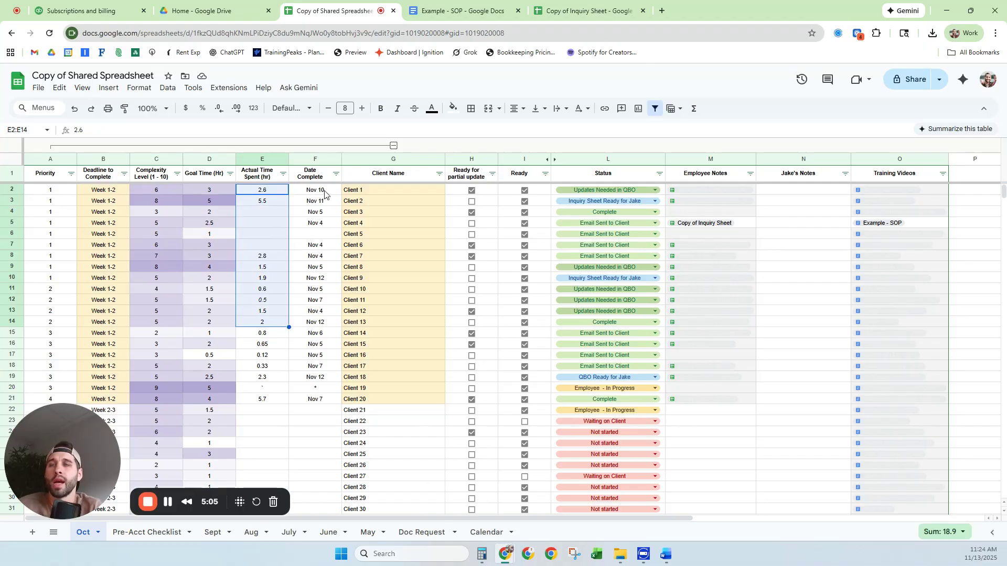
pyautogui.moveTo(314, 190); pyautogui.dragTo(321, 246)
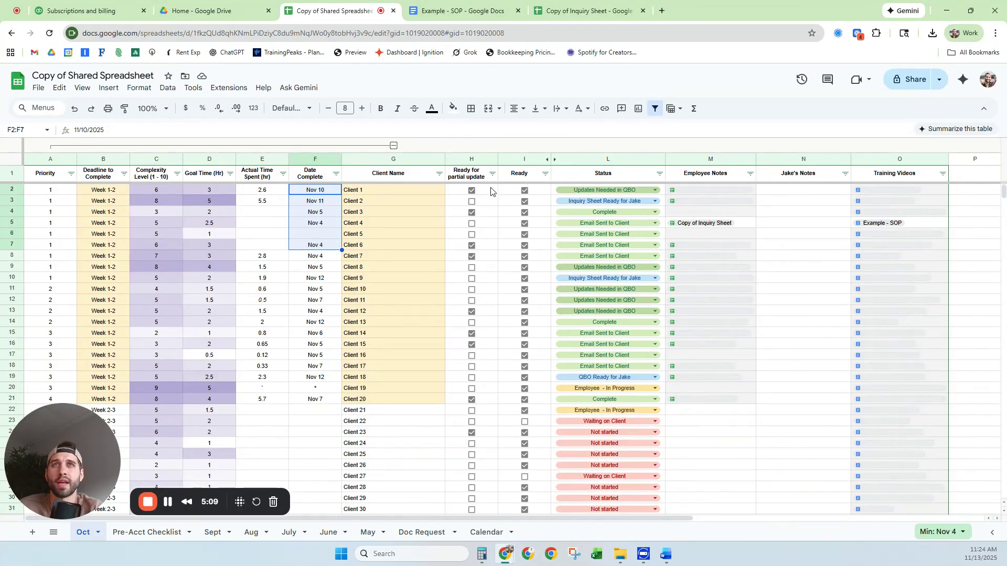
# Examine the Ready for partial update and Ready checkboxes throughout the client list
pyautogui.moveTo(491, 191); pyautogui.dragTo(533, 213)
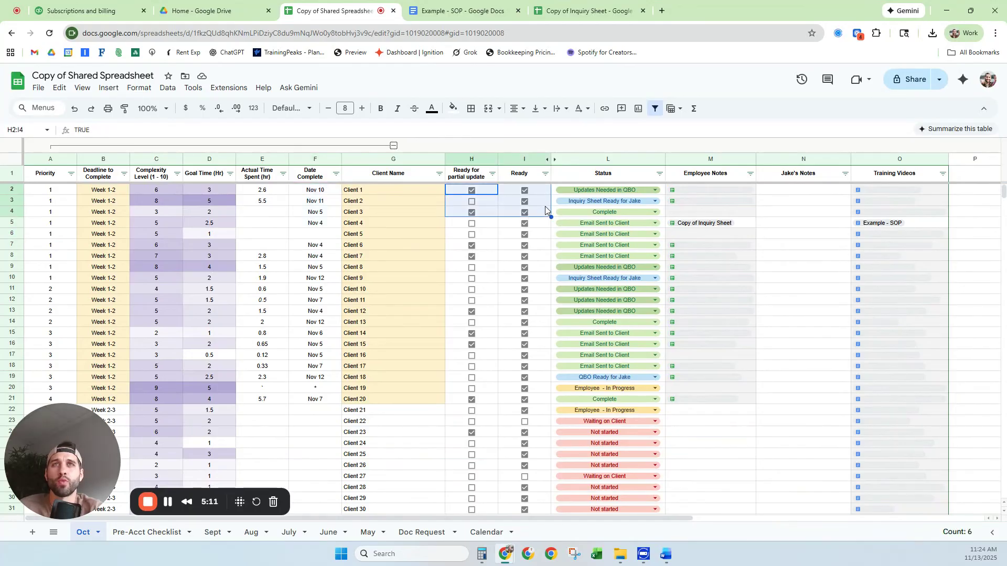
pyautogui.click(477, 180)
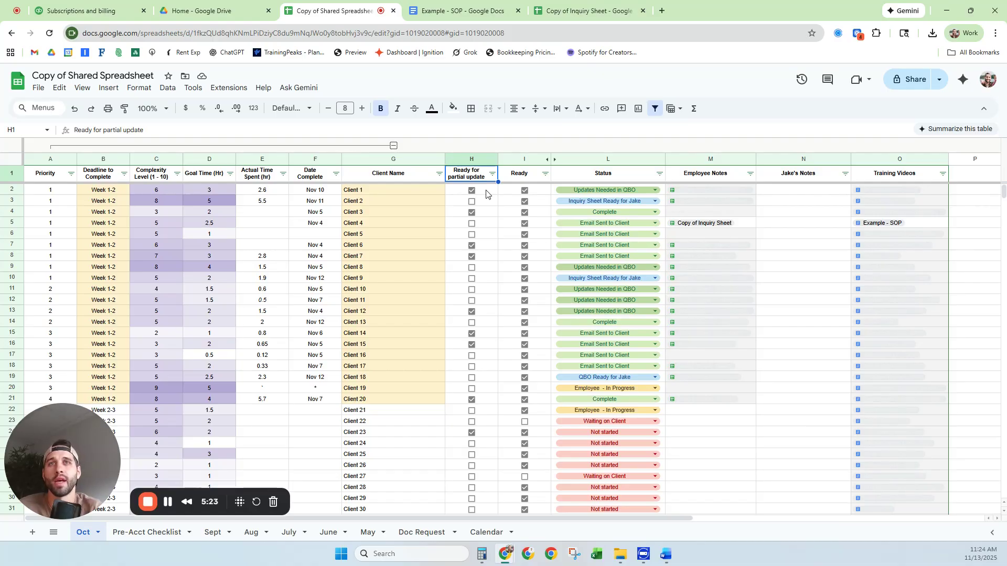
pyautogui.moveTo(486, 194); pyautogui.dragTo(492, 433)
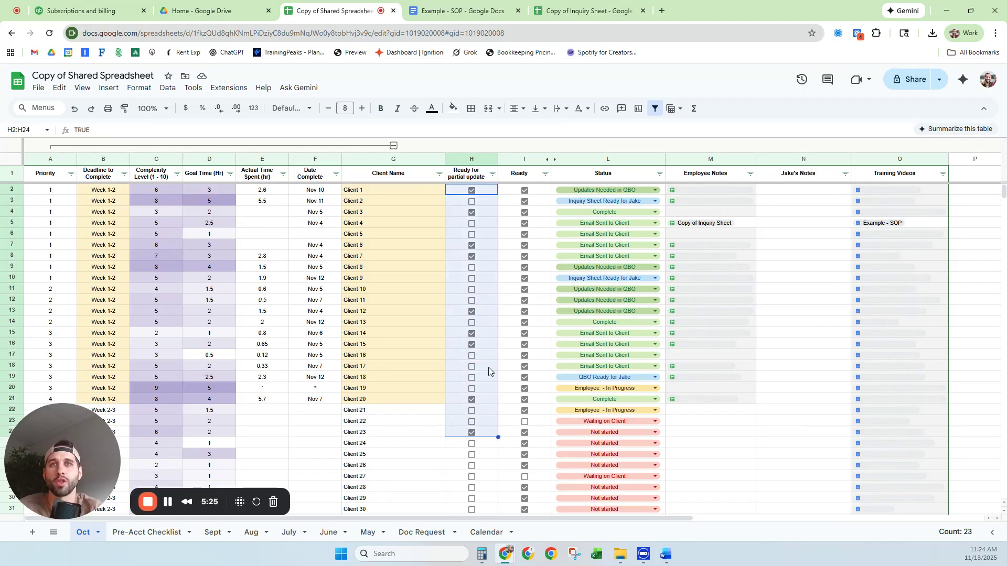
pyautogui.click(495, 247)
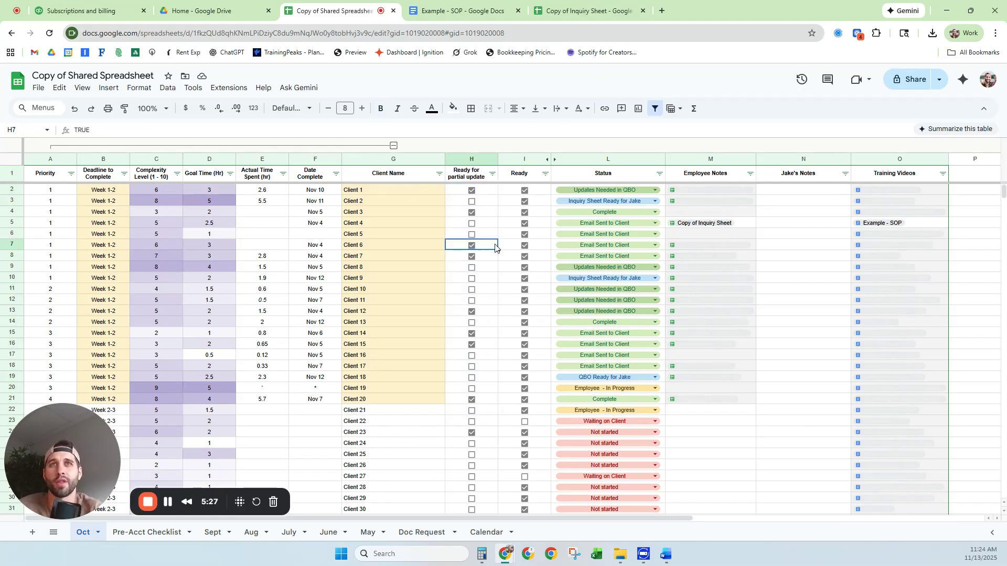
pyautogui.click(550, 193)
pyautogui.scroll(-4, 540, 210)
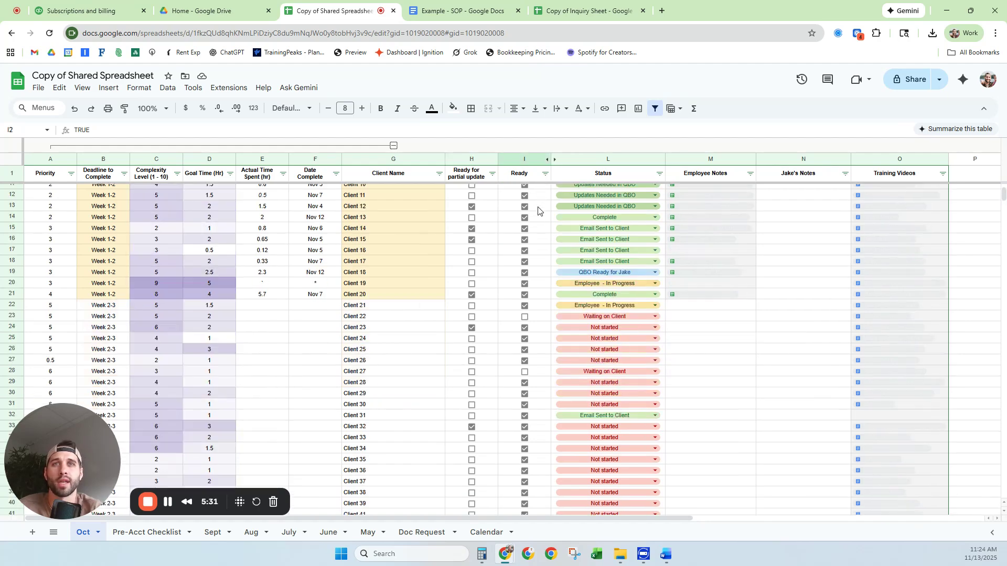
pyautogui.scroll(4, 547, 228)
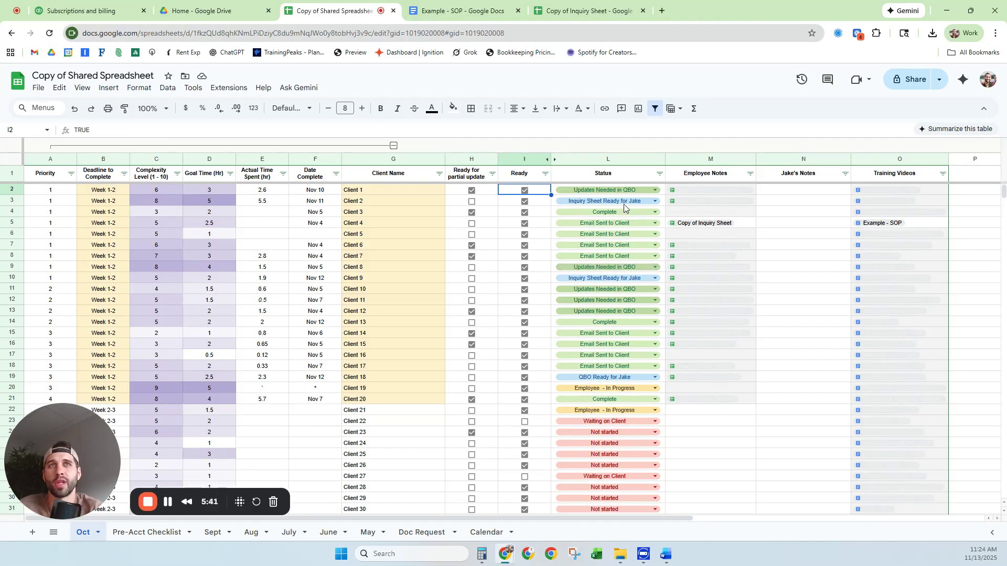
# Set Client 1's status to Employee - In Progress
pyautogui.click(624, 191)
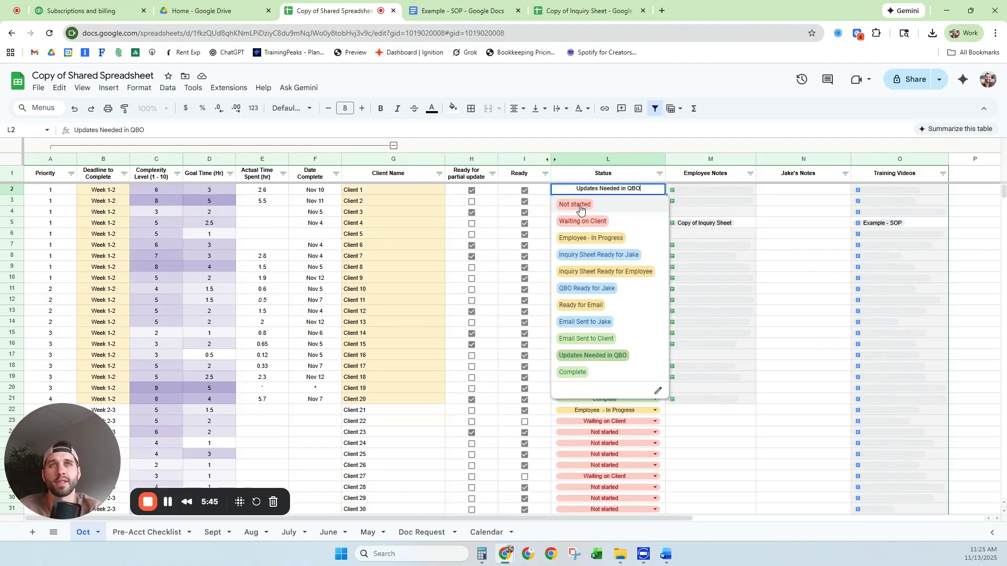
pyautogui.click(618, 239)
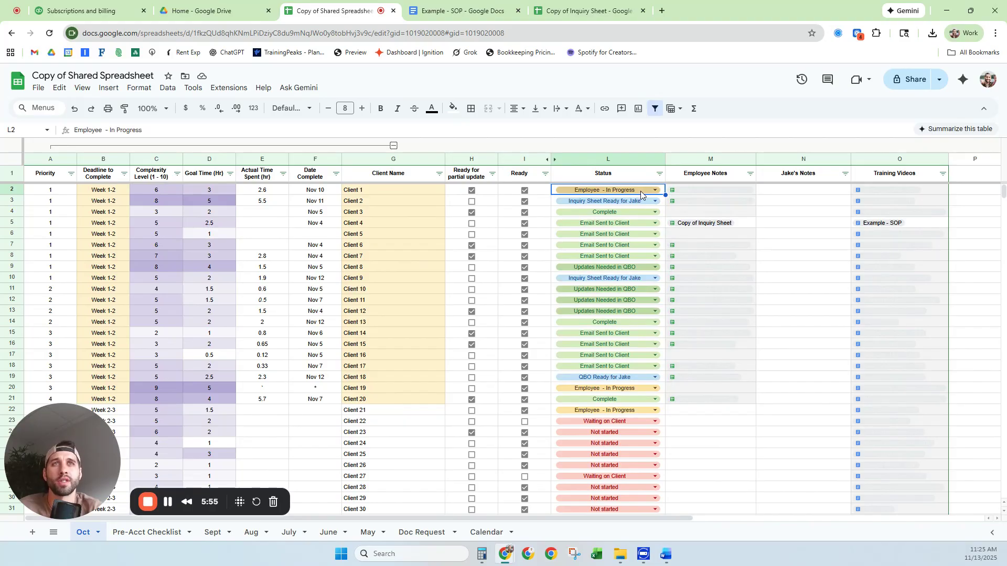
# Open the Copy of Inquiry Sheet linked in Client 4's employee notes and close its duplicate browser tab
pyautogui.click(708, 225)
pyautogui.click(729, 243)
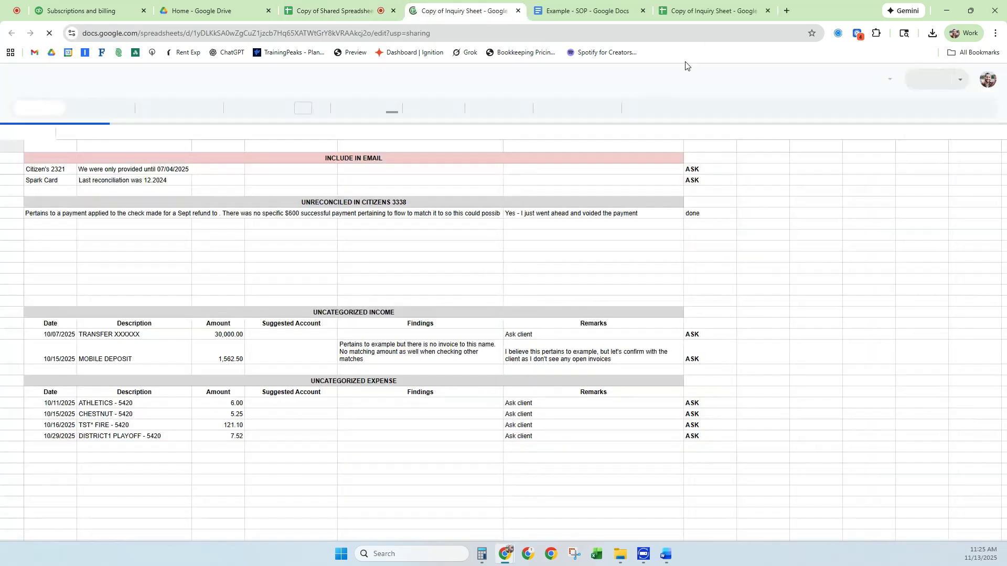
pyautogui.click(768, 10)
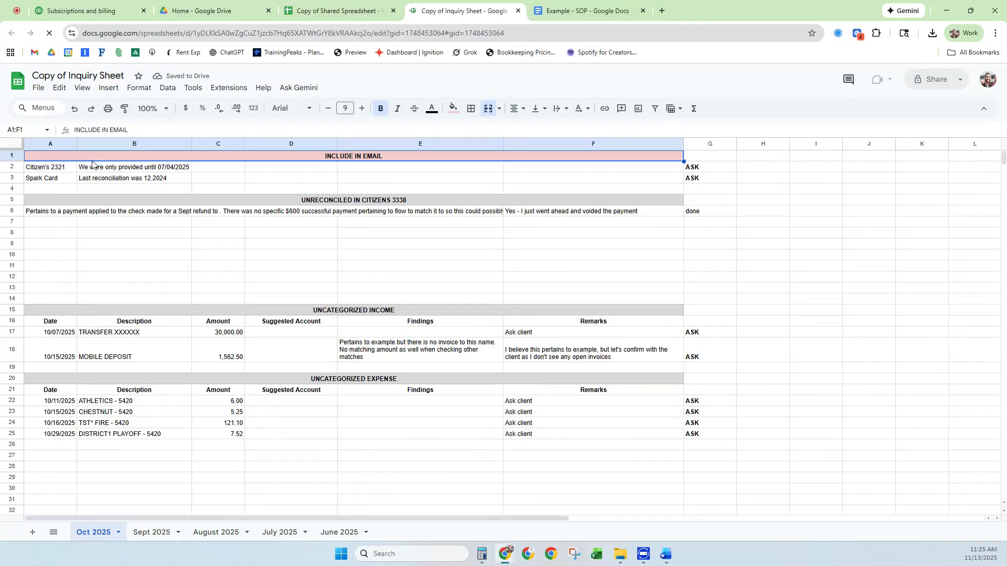
# Examine the inquiry sheet's unreconciled, uncategorized income and uncategorized expense sections, including their findings and remarks
pyautogui.click(322, 201)
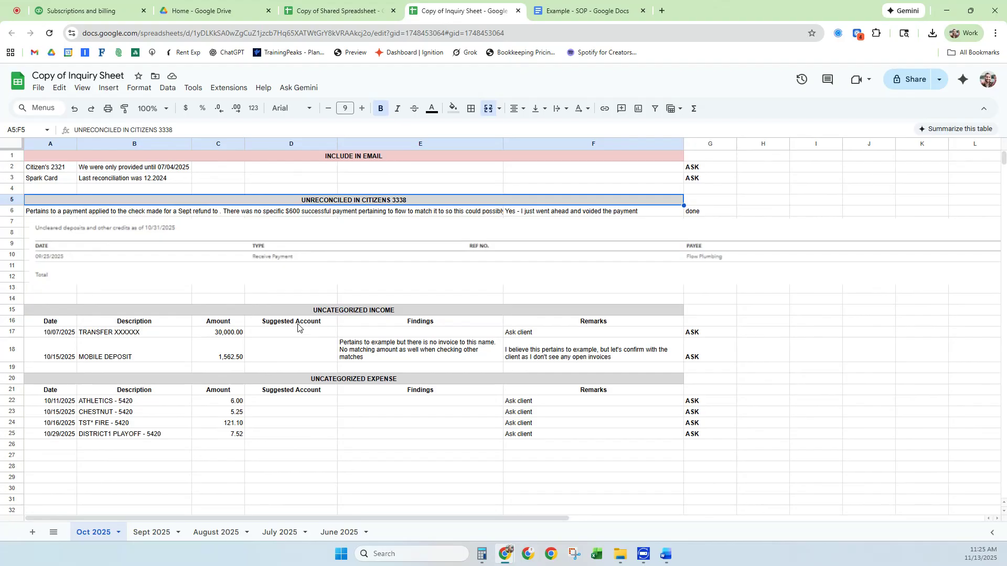
pyautogui.click(356, 312)
pyautogui.click(394, 380)
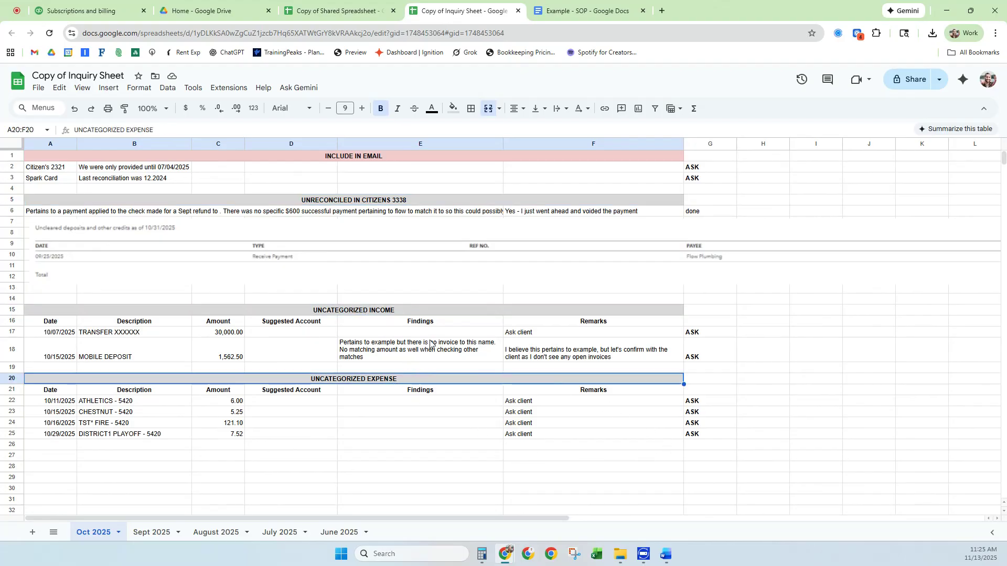
pyautogui.moveTo(432, 343); pyautogui.dragTo(434, 375)
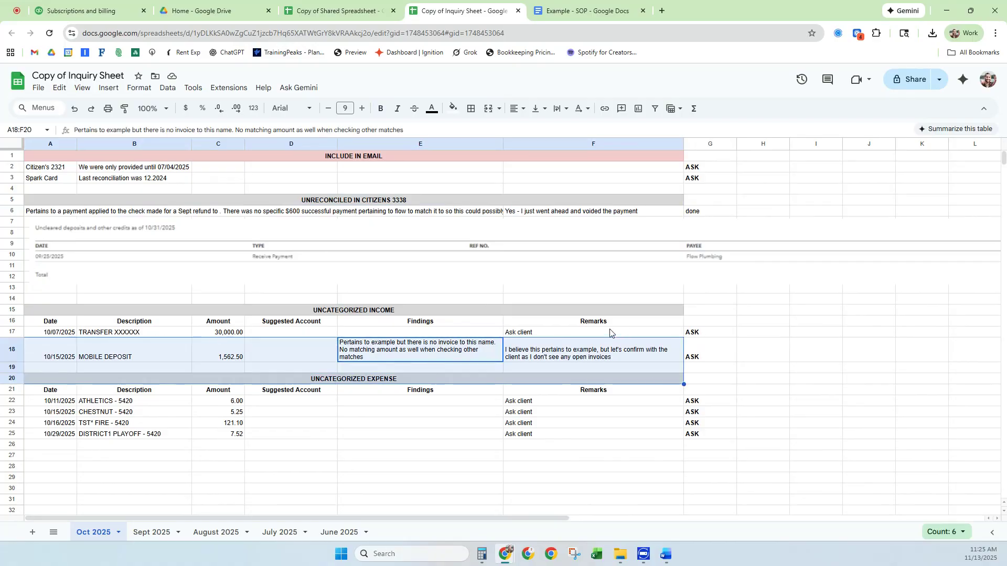
pyautogui.moveTo(600, 324); pyautogui.dragTo(595, 436)
pyautogui.click(586, 426)
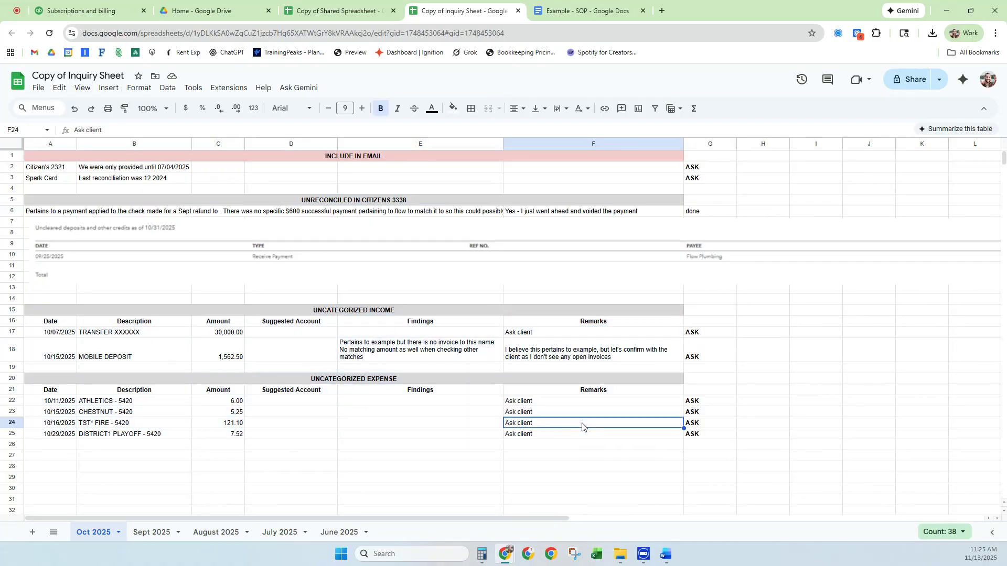
pyautogui.click(540, 402)
pyautogui.click(552, 359)
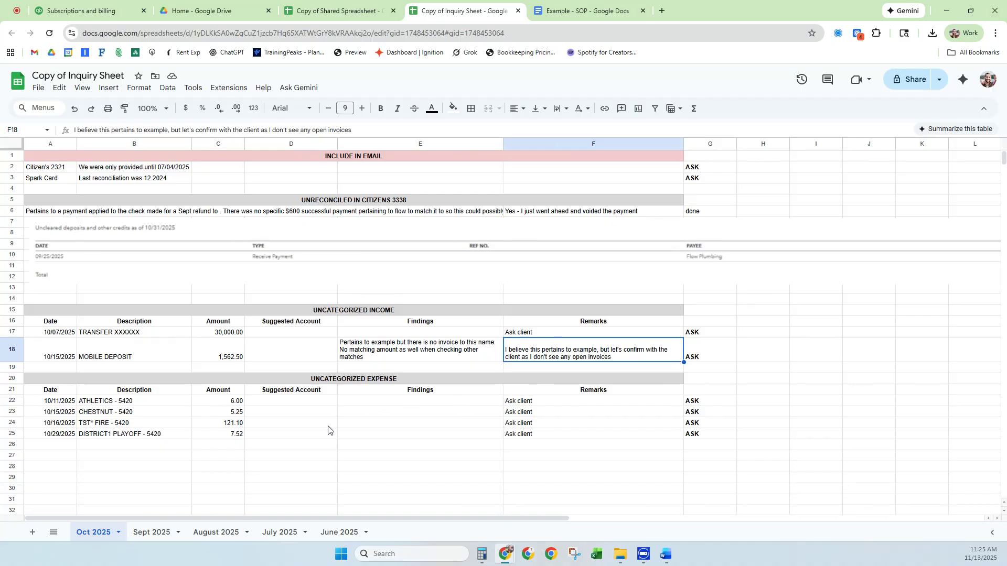
# Return to the shared spreadsheet and advance Client 4's status through Inquiry Sheet Ready for the reviewer to Inquiry Sheet Ready for Employee
pyautogui.click(334, 10)
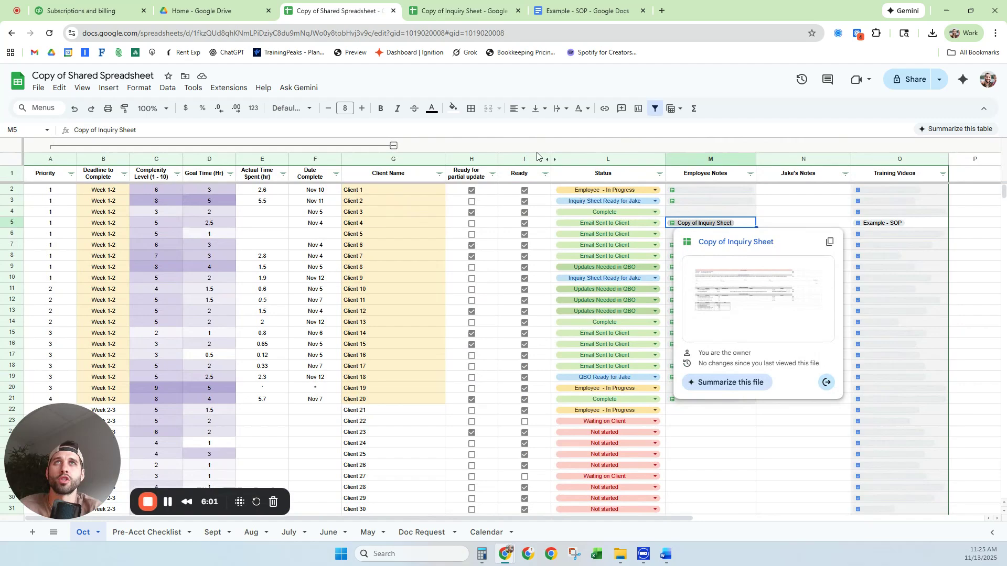
pyautogui.click(633, 223)
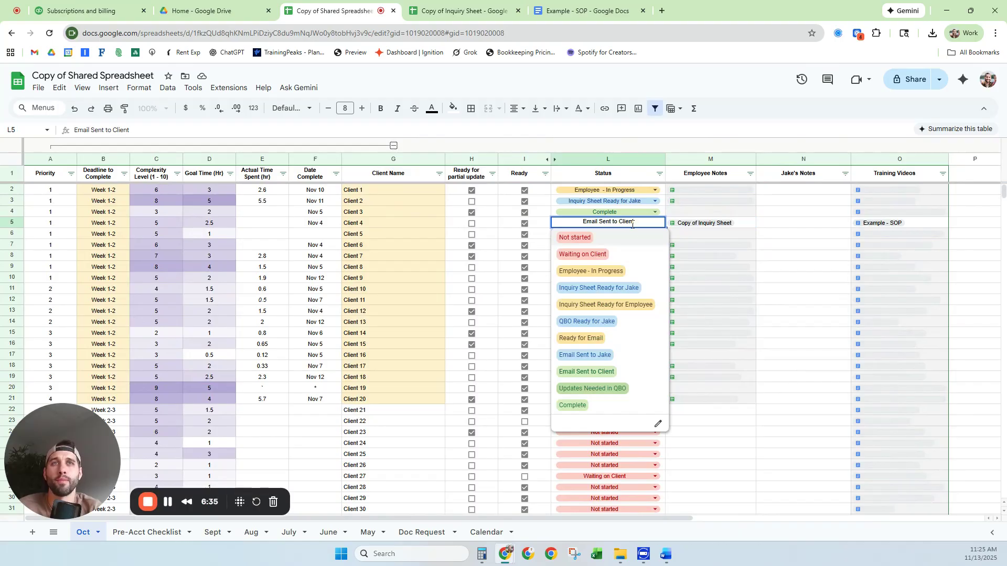
pyautogui.click(606, 288)
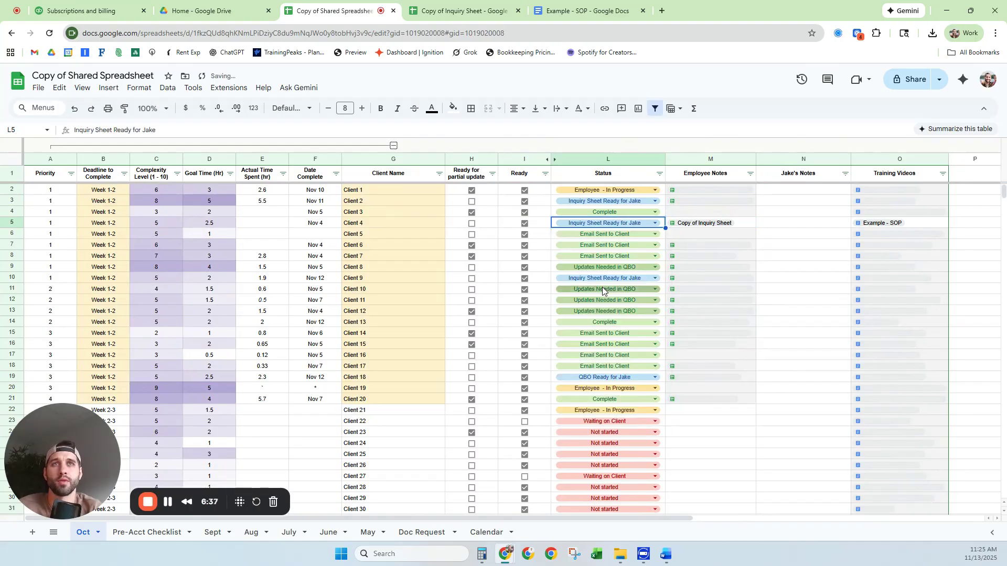
pyautogui.doubleClick(643, 225)
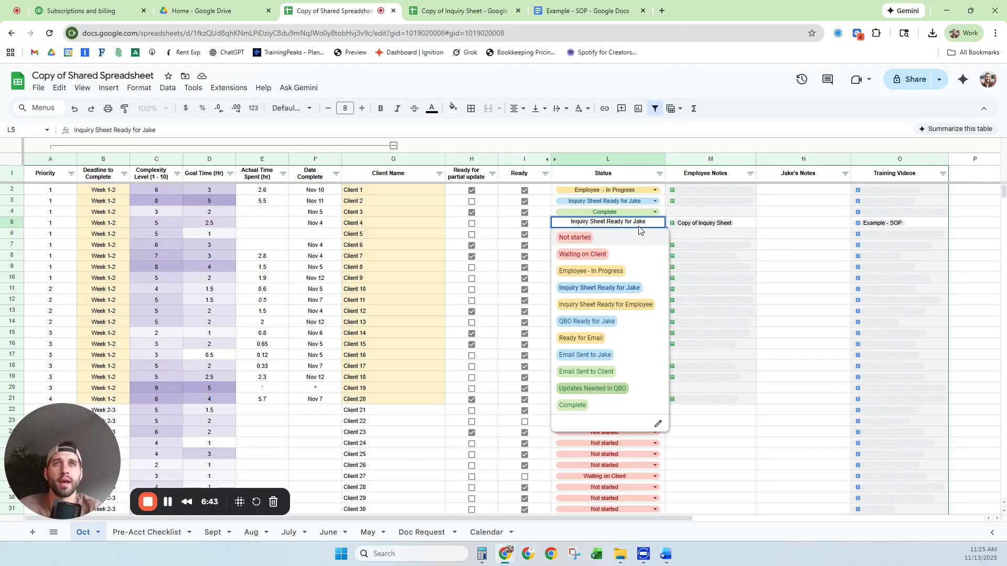
pyautogui.click(605, 305)
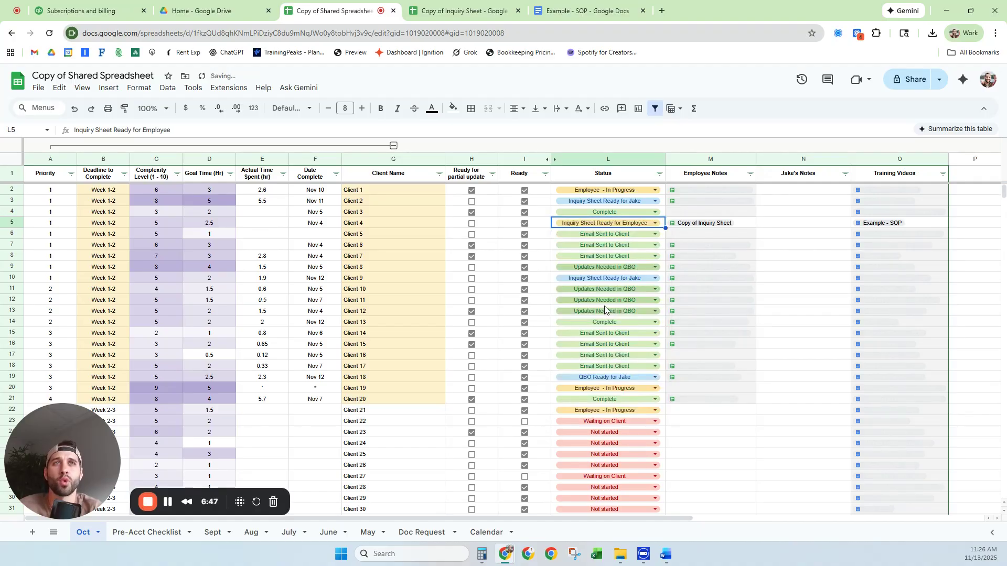
# Change Client 4's status to QBO Ready for the reviewer
pyautogui.click(647, 225)
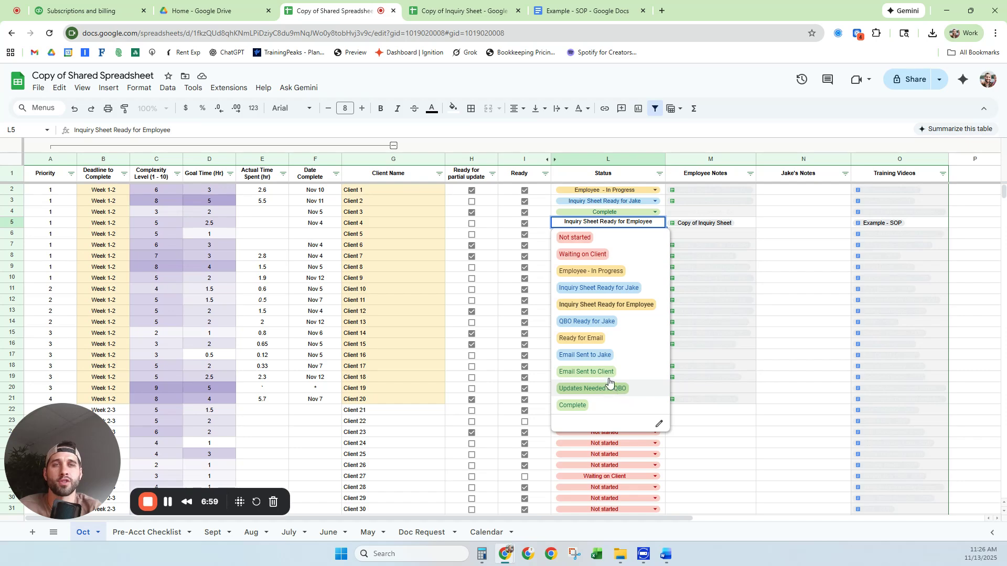
pyautogui.click(623, 226)
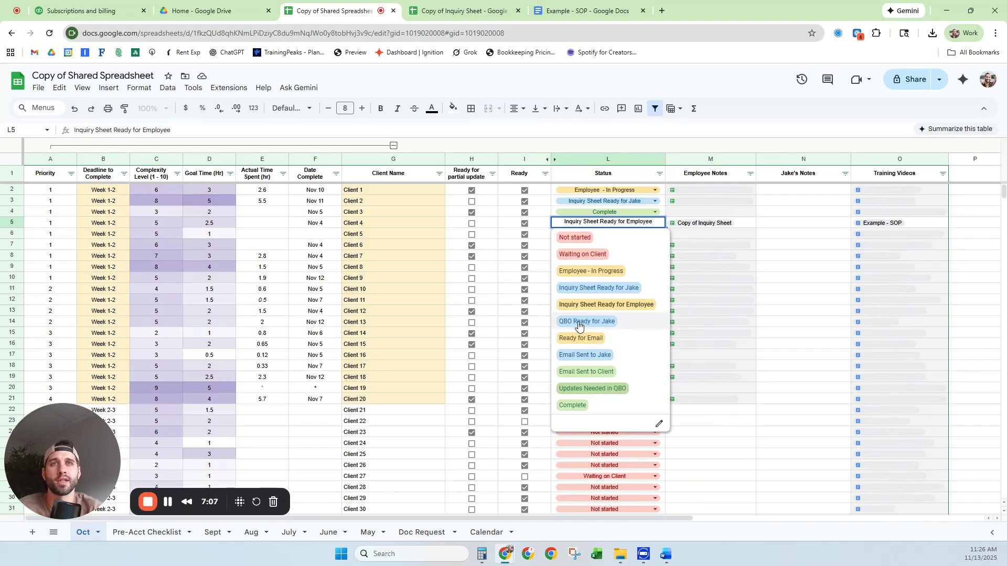
pyautogui.click(603, 321)
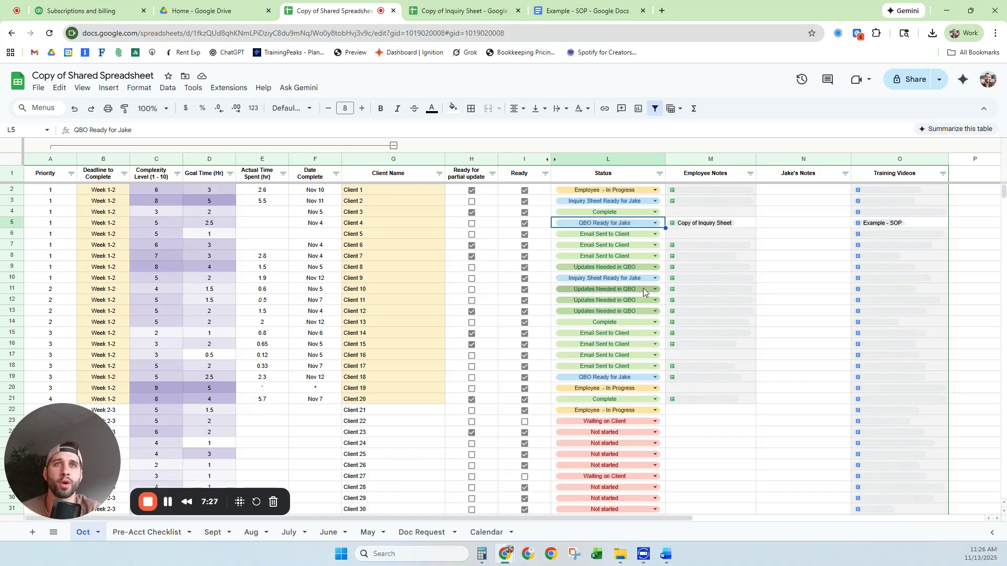
# Advance Client 4's status to Ready for Email and from there to Email Sent to the reviewer
pyautogui.click(652, 224)
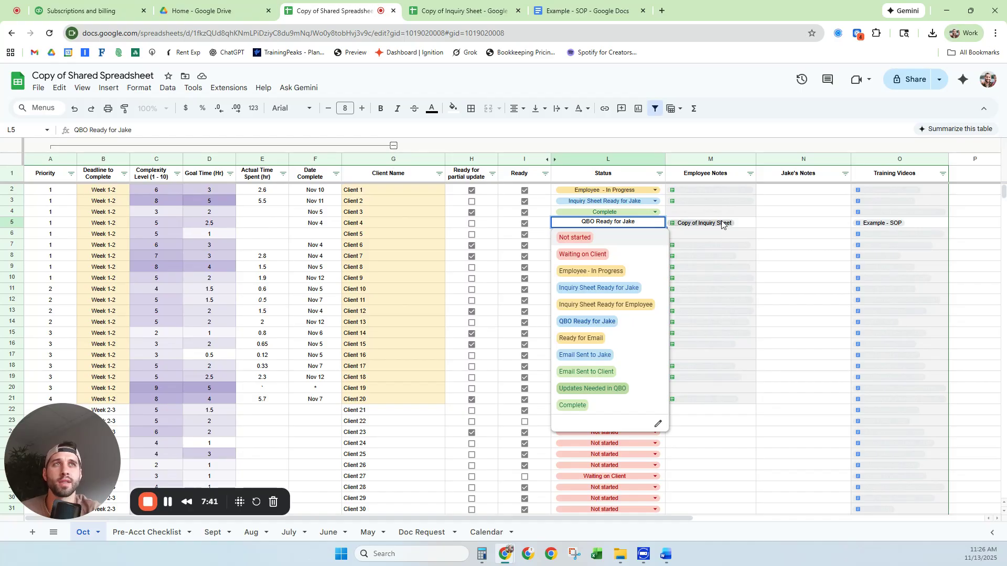
pyautogui.click(598, 339)
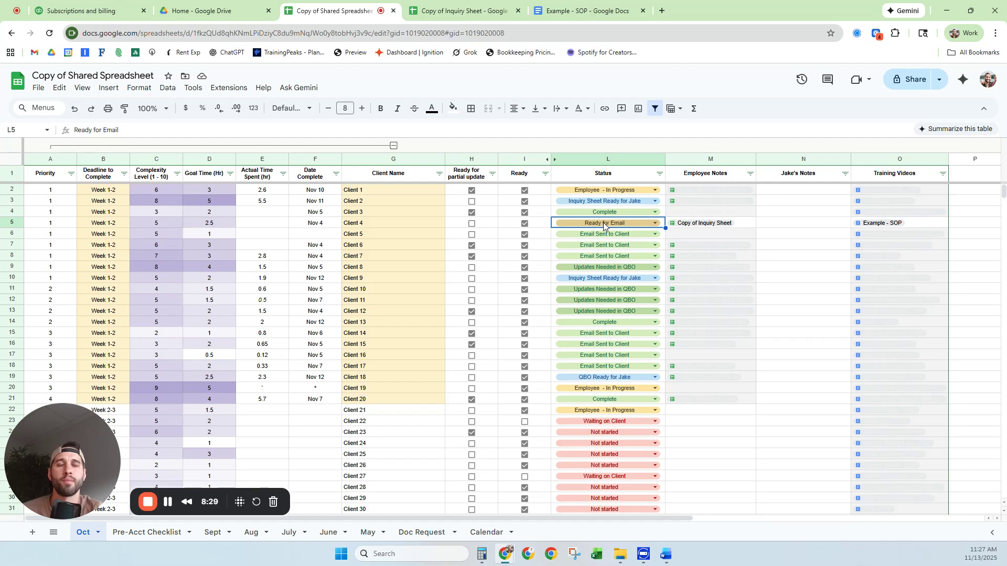
pyautogui.click(648, 224)
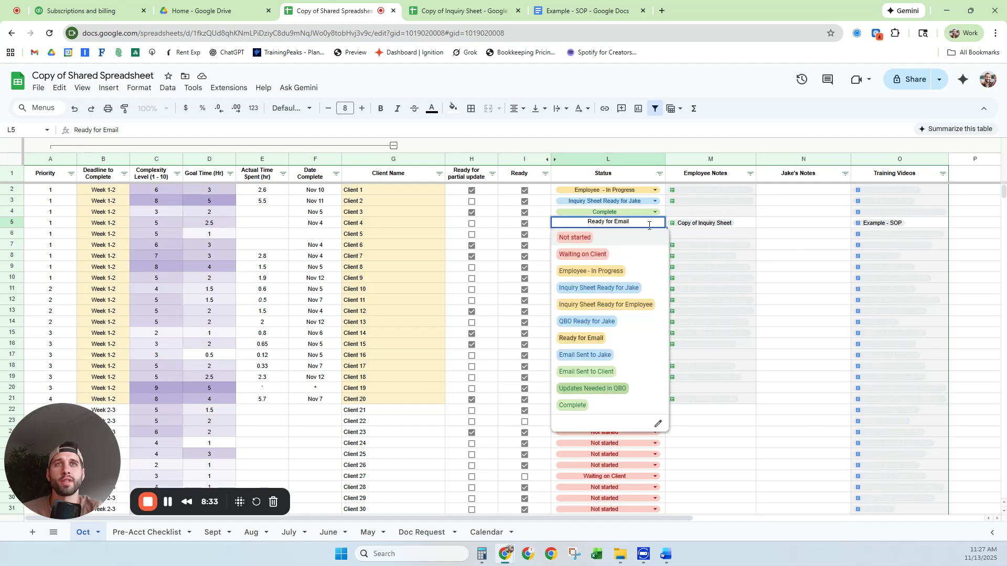
pyautogui.click(583, 355)
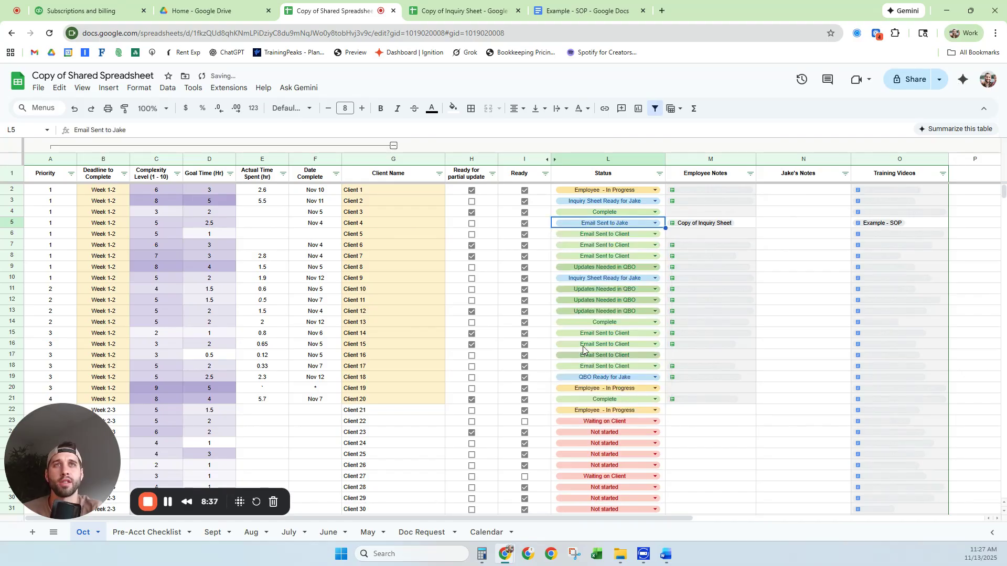
# Advance Client 4's status to Email Sent to Client and from there to Updates Needed in QBO
pyautogui.doubleClick(640, 222)
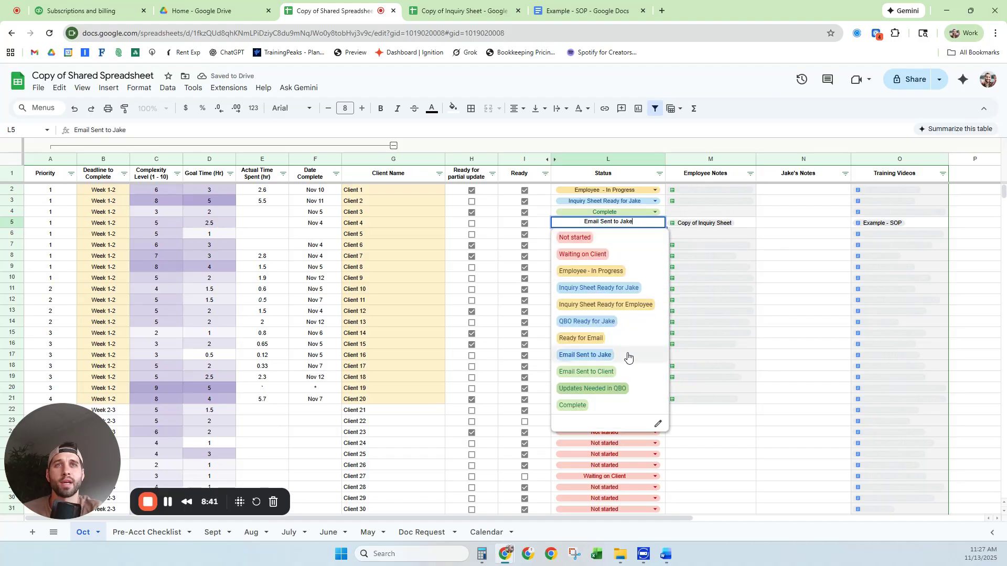
pyautogui.click(582, 376)
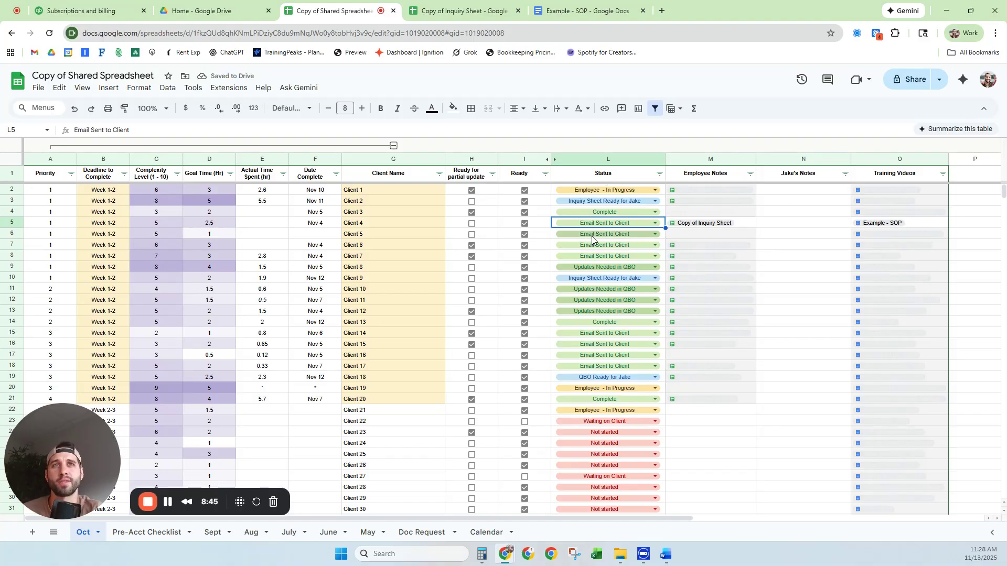
pyautogui.click(636, 224)
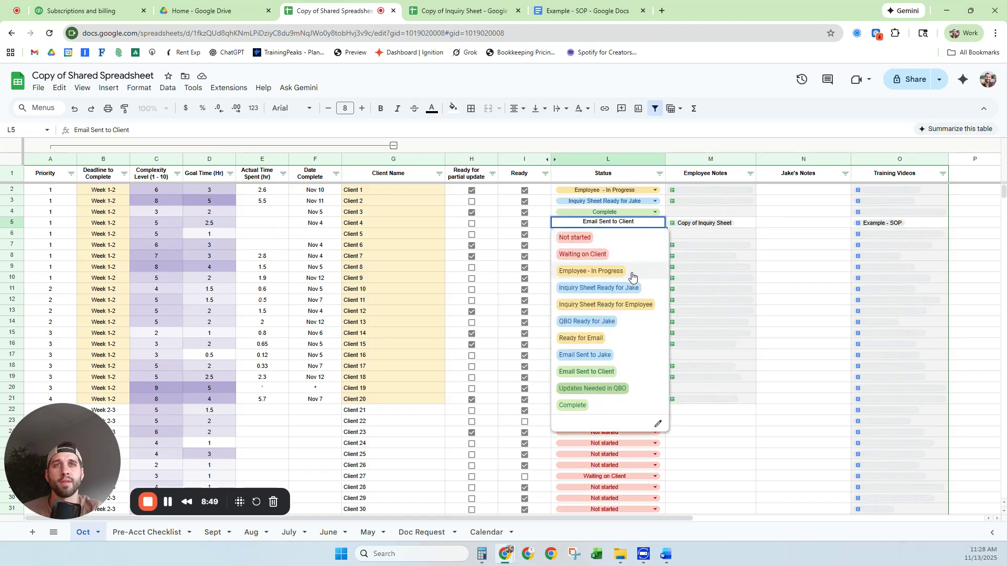
pyautogui.click(609, 390)
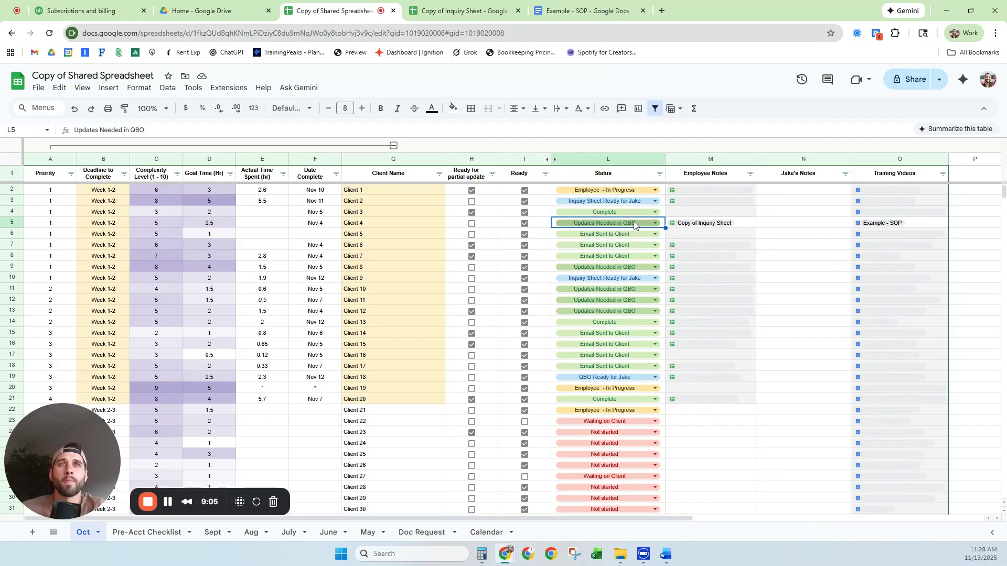
pyautogui.click(633, 221)
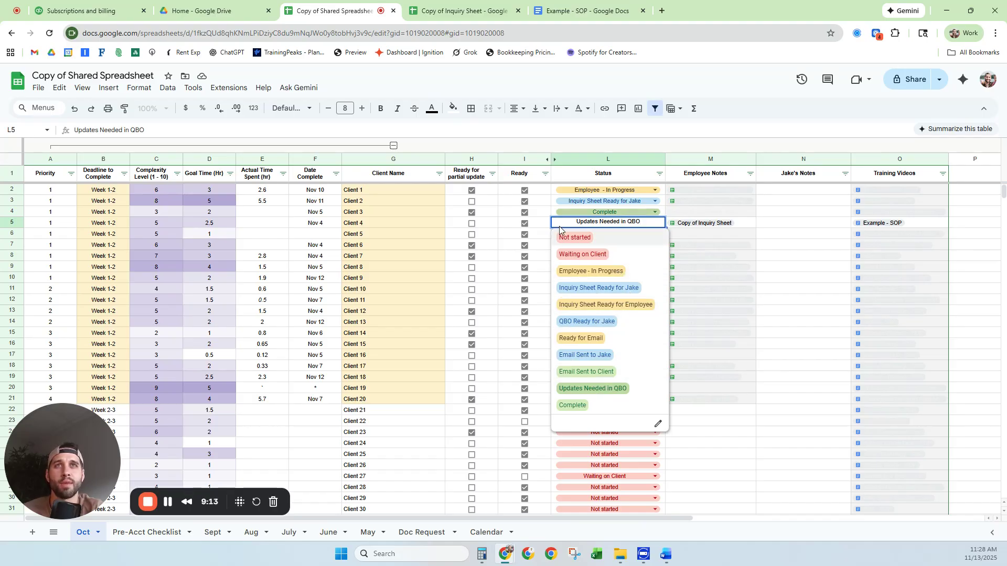
pyautogui.press('Escape')
pyautogui.press('Left')
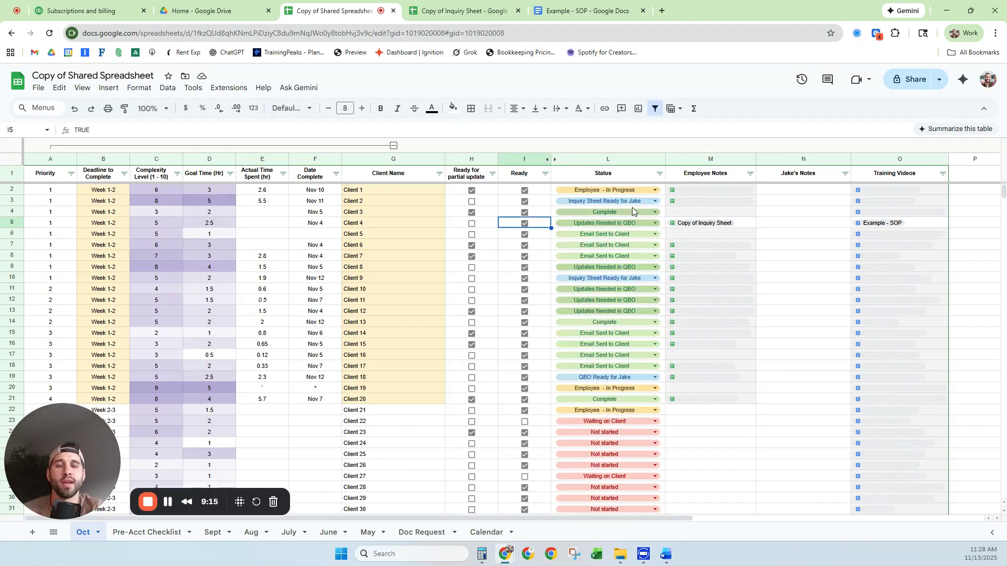
# Preview Client 4's linked inquiry sheet and Example - SOP document, and examine the reviewer's notes column beside them
pyautogui.scroll(-1, 605, 388)
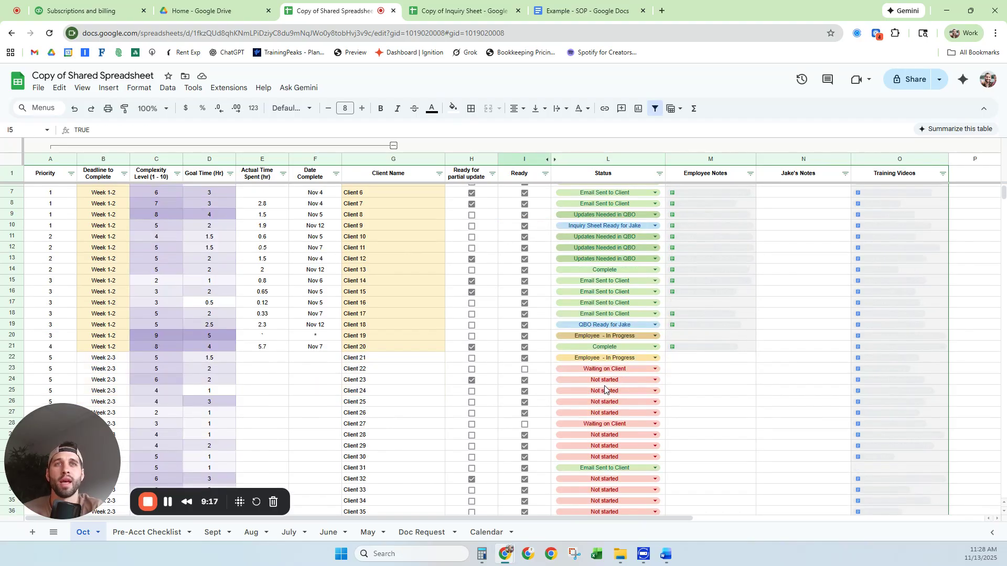
pyautogui.scroll(1, 604, 389)
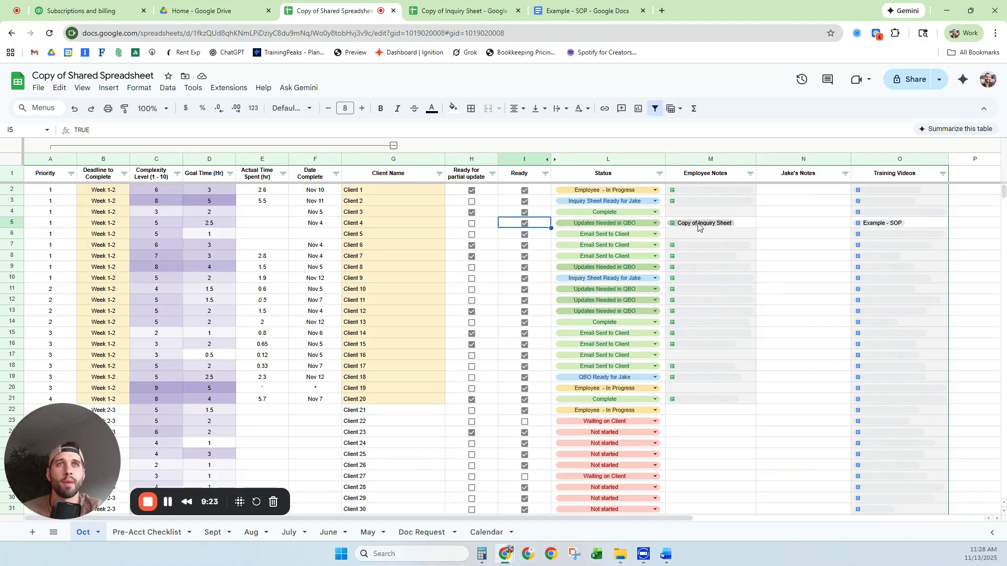
pyautogui.moveTo(713, 227)
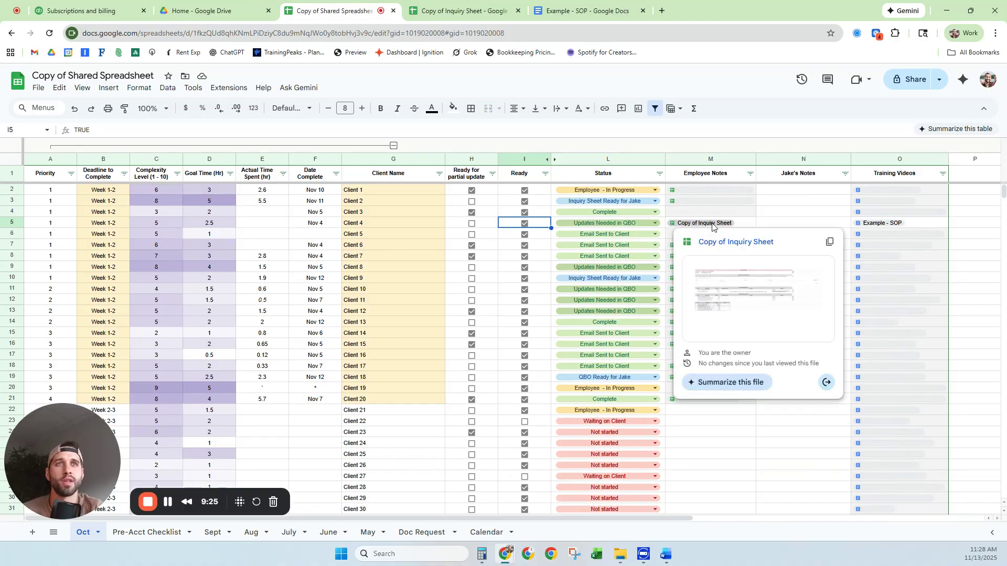
pyautogui.moveTo(886, 226)
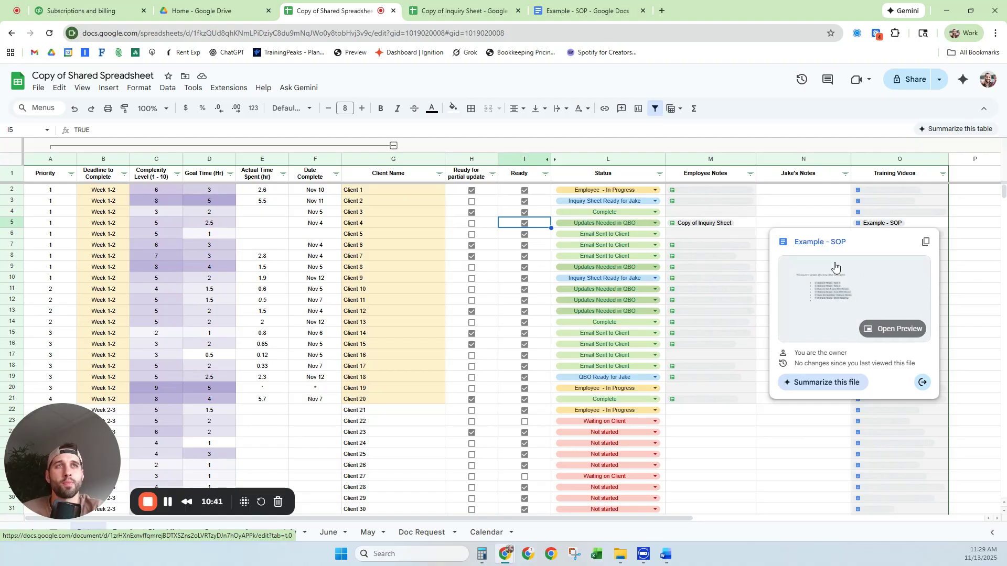
pyautogui.click(941, 225)
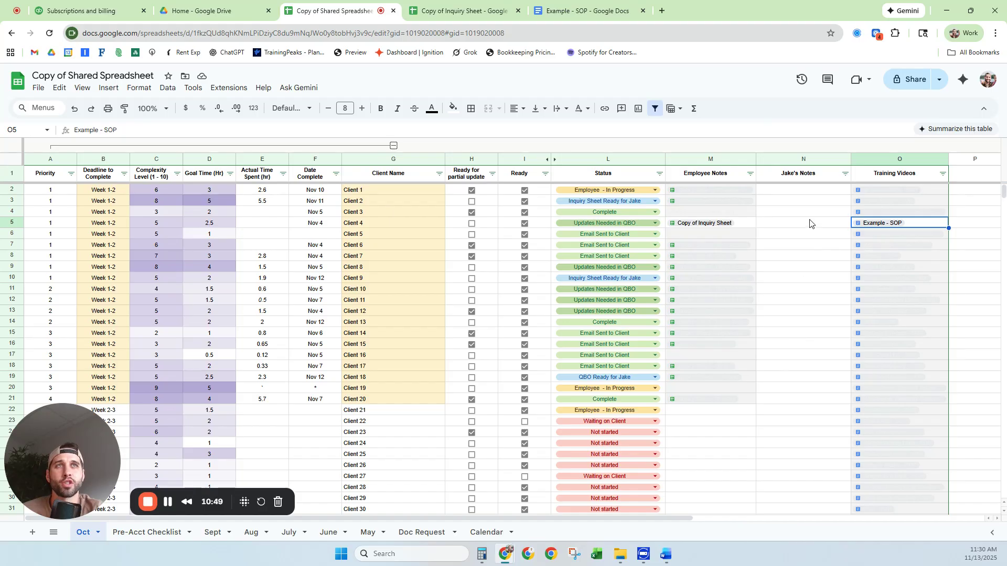
pyautogui.moveTo(810, 224); pyautogui.dragTo(801, 267)
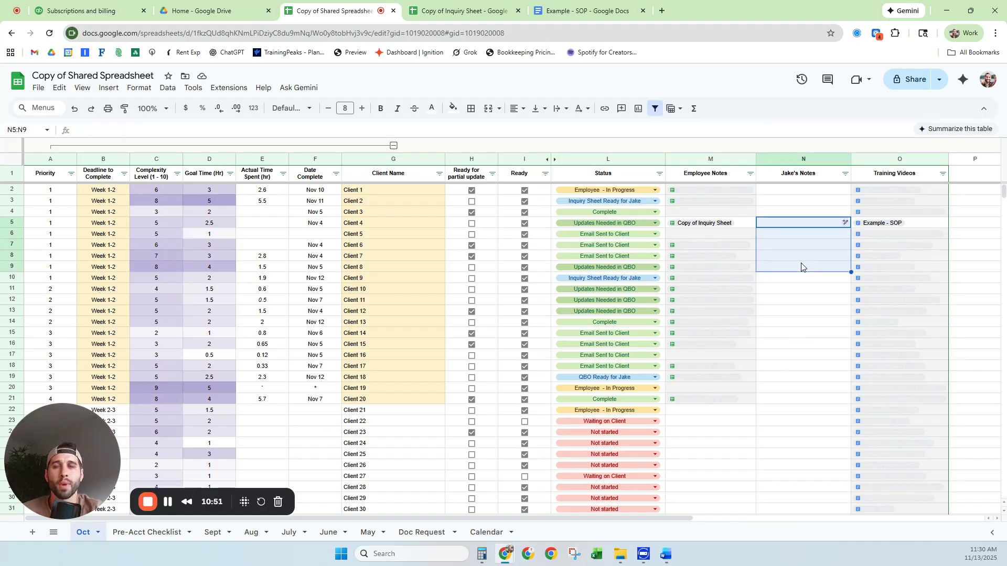
pyautogui.click(808, 224)
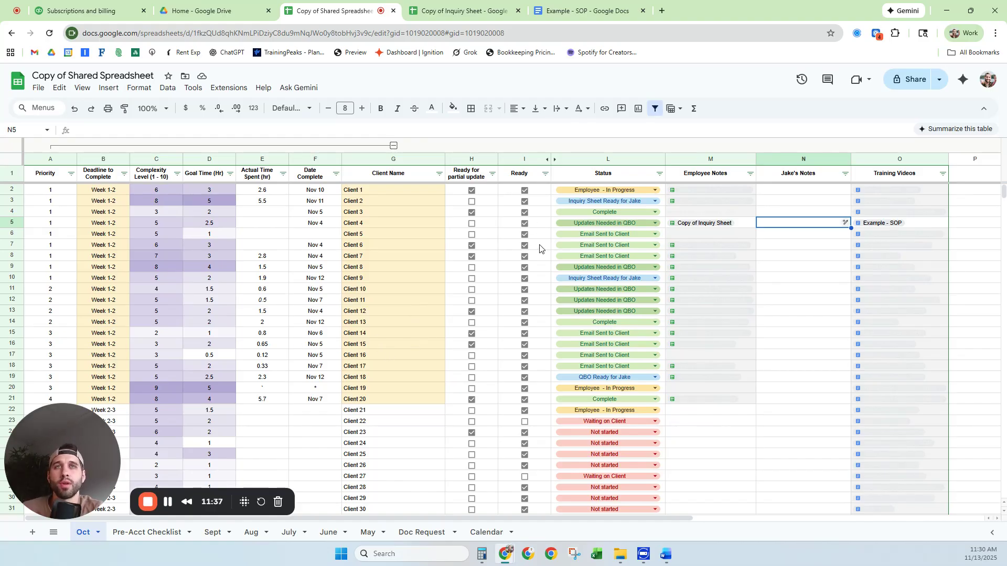
# Examine the whole October client list, comparing the Ready and Status columns from Client 1 down to the final row
pyautogui.scroll(-6, 543, 249)
pyautogui.scroll(-5, 545, 315)
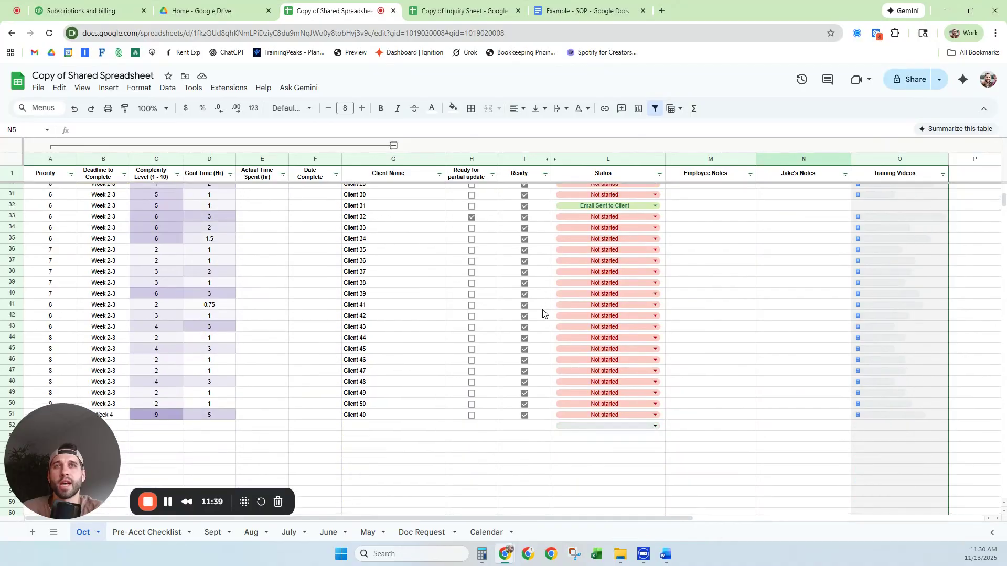
pyautogui.scroll(7, 546, 320)
pyautogui.scroll(5, 545, 322)
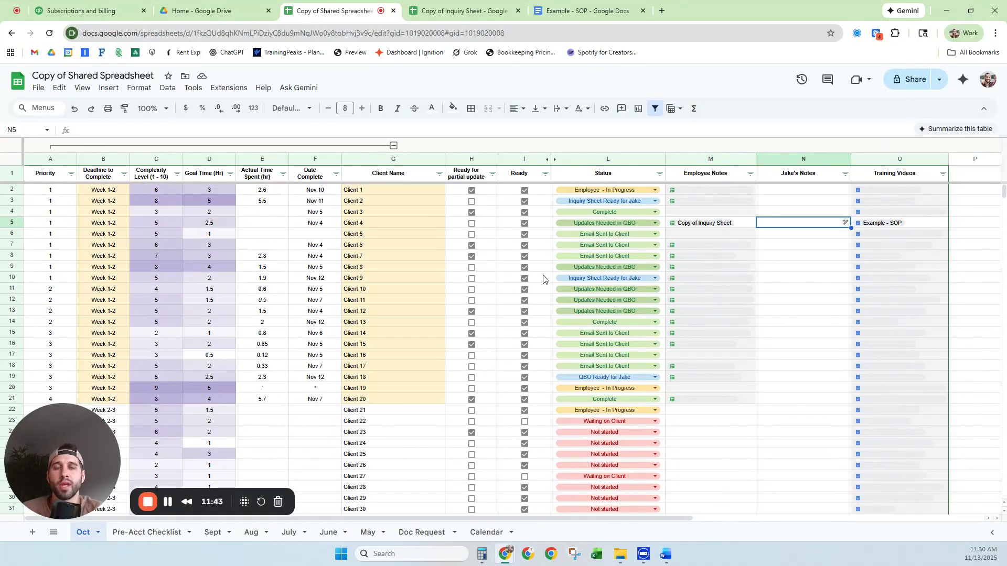
pyautogui.scroll(-3, 543, 244)
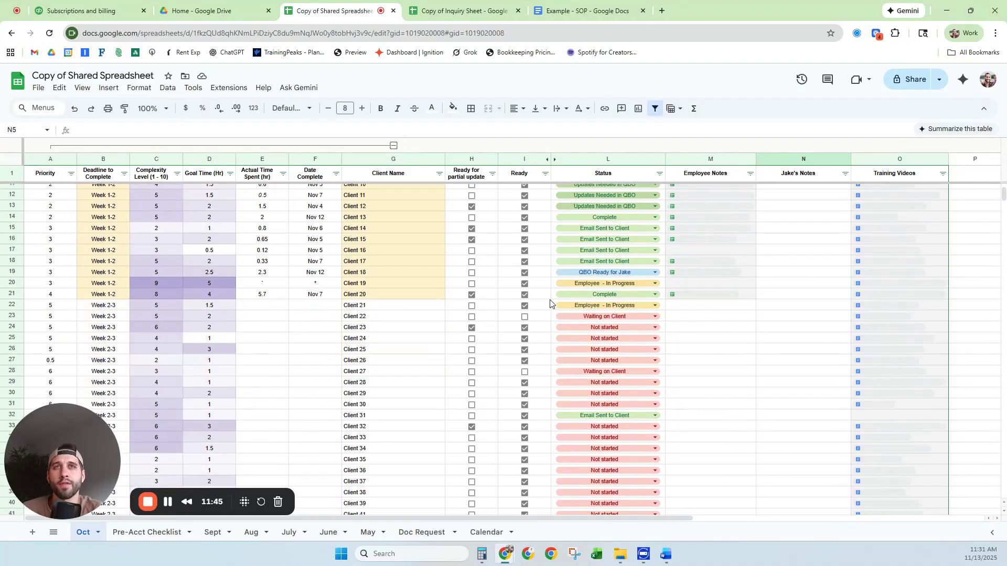
pyautogui.scroll(3, 558, 314)
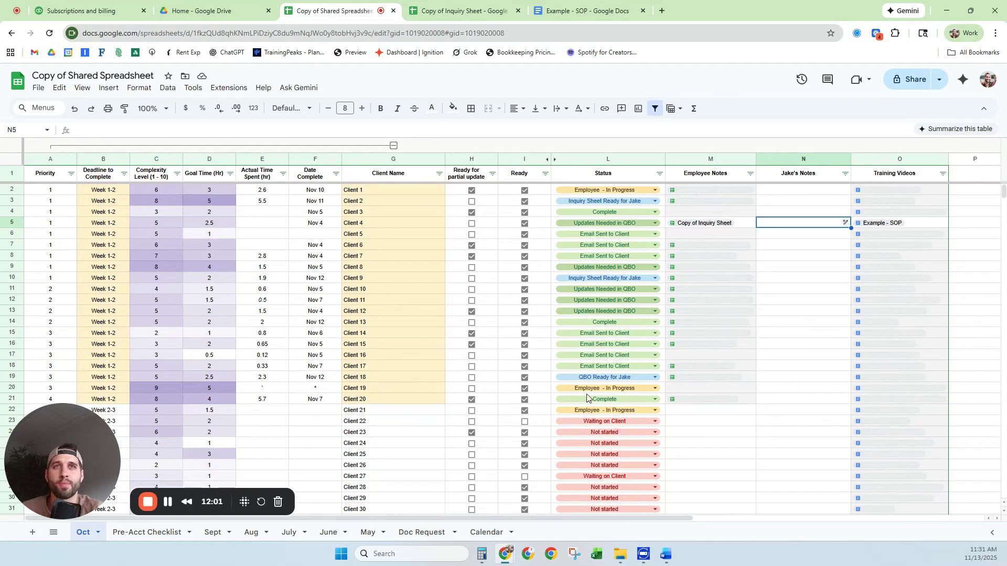
pyautogui.scroll(-1, 585, 395)
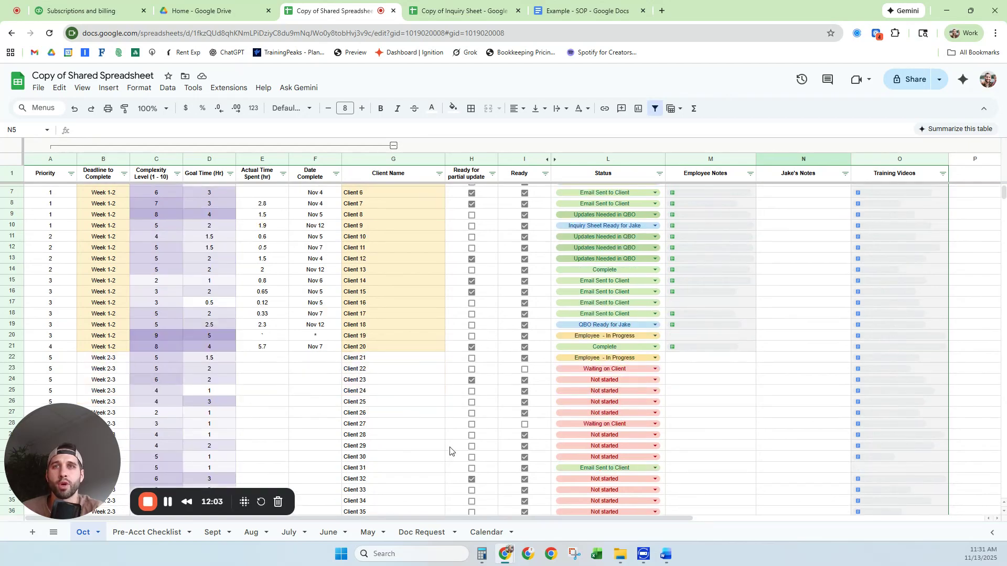
pyautogui.scroll(-1, 536, 357)
pyautogui.scroll(2, 536, 356)
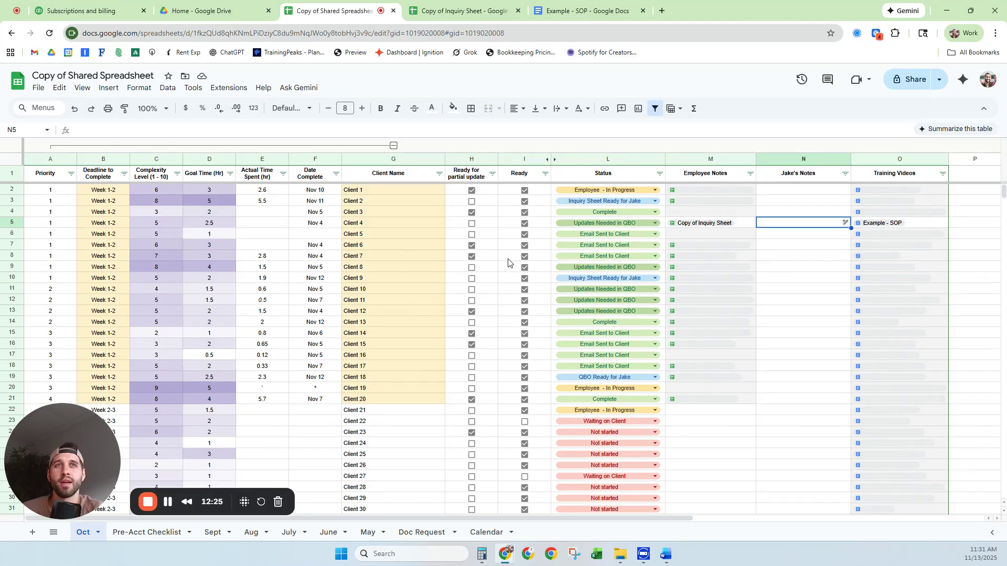
pyautogui.click(512, 226)
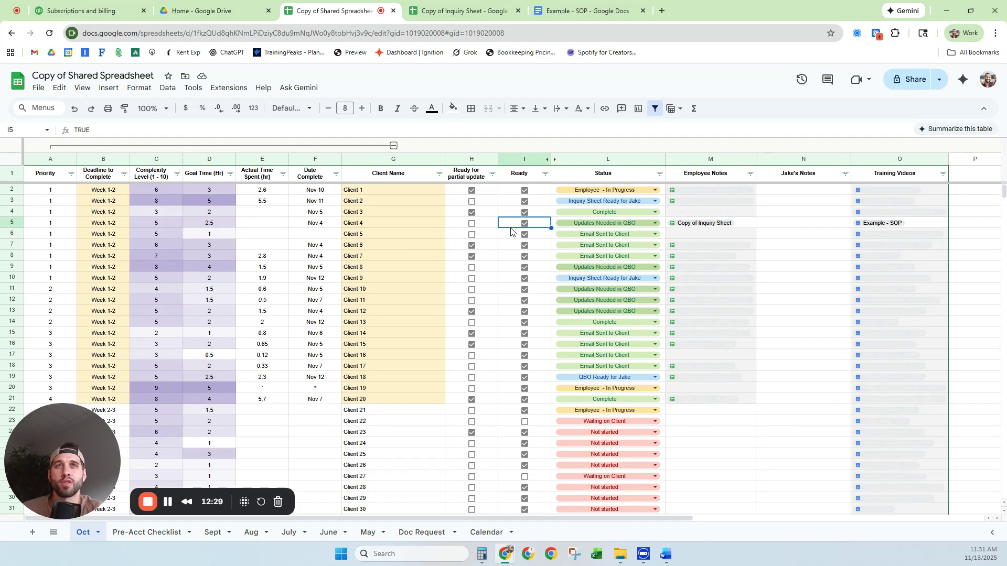